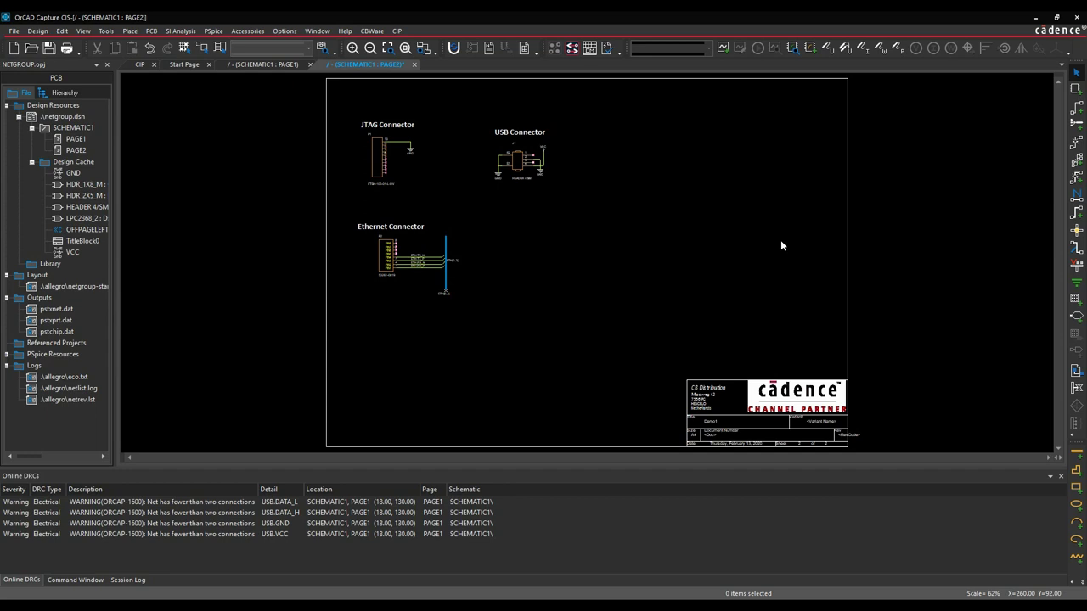
Step: Zoom over the Ethernet, USB and JTAG connectors on page 2, then open the Place menu
ctrl+scroll(401, 269, up, 1)
ctrl+scroll(482, 261, up, 1)
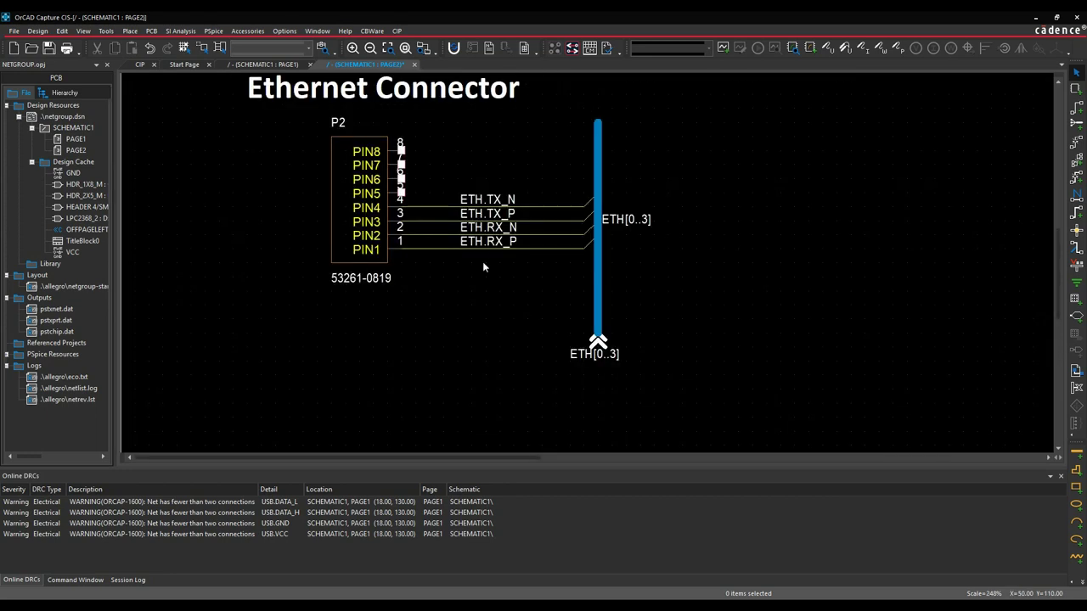
ctrl+scroll(484, 263, up, 1)
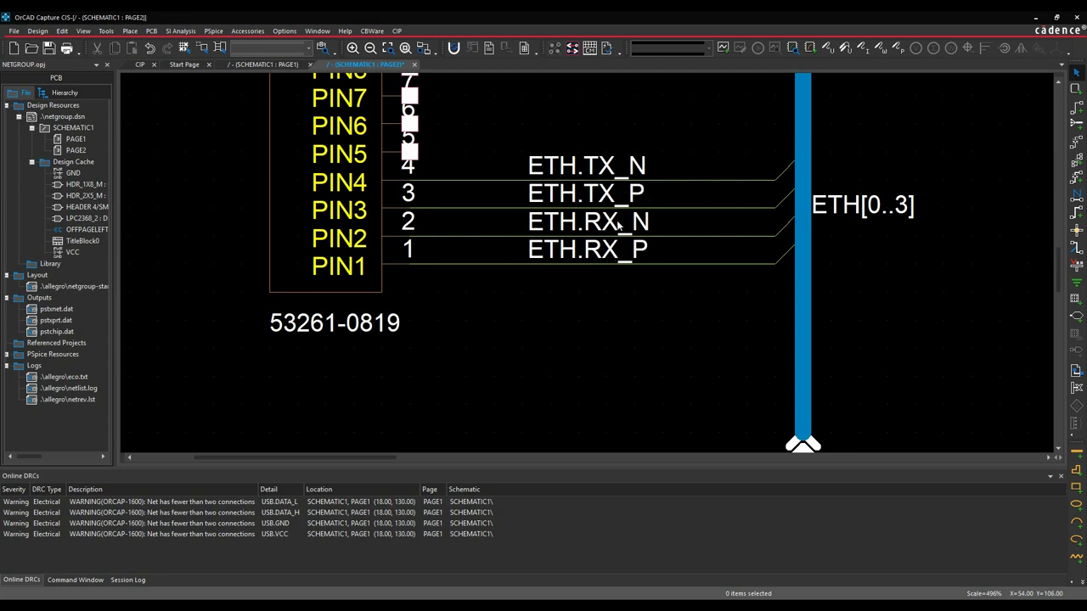
ctrl+scroll(618, 248, down, 4)
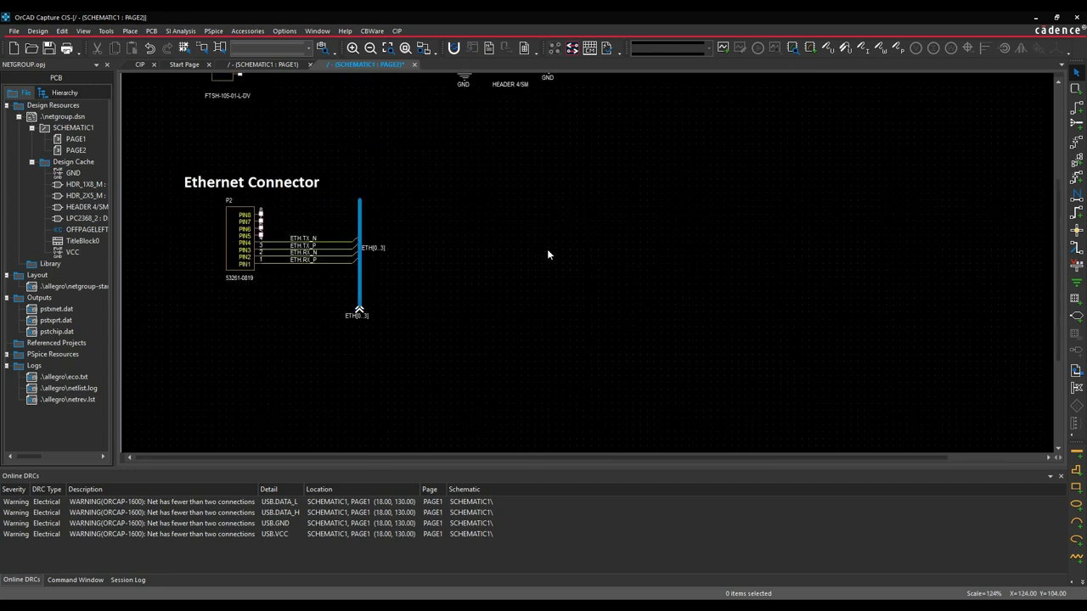
scroll(546, 248, up, 2)
scroll(545, 252, up, 1)
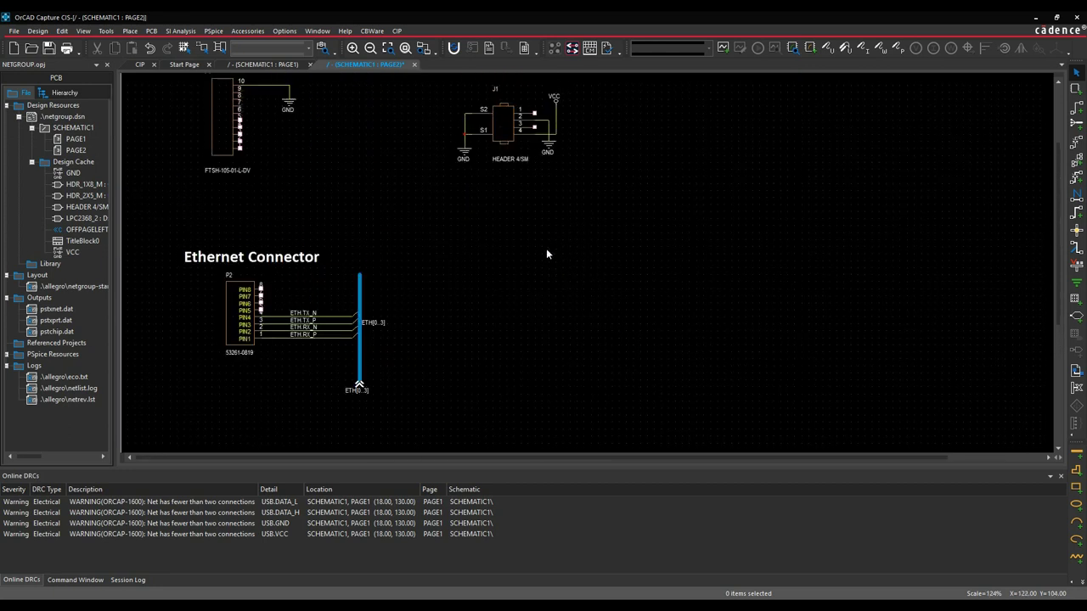
scroll(547, 253, up, 2)
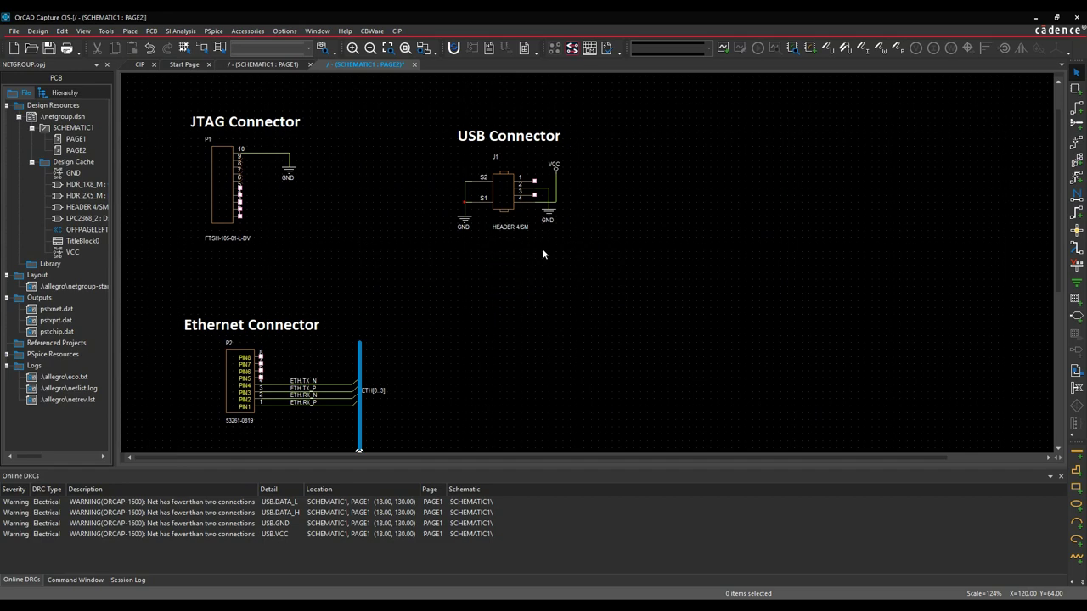
click(130, 31)
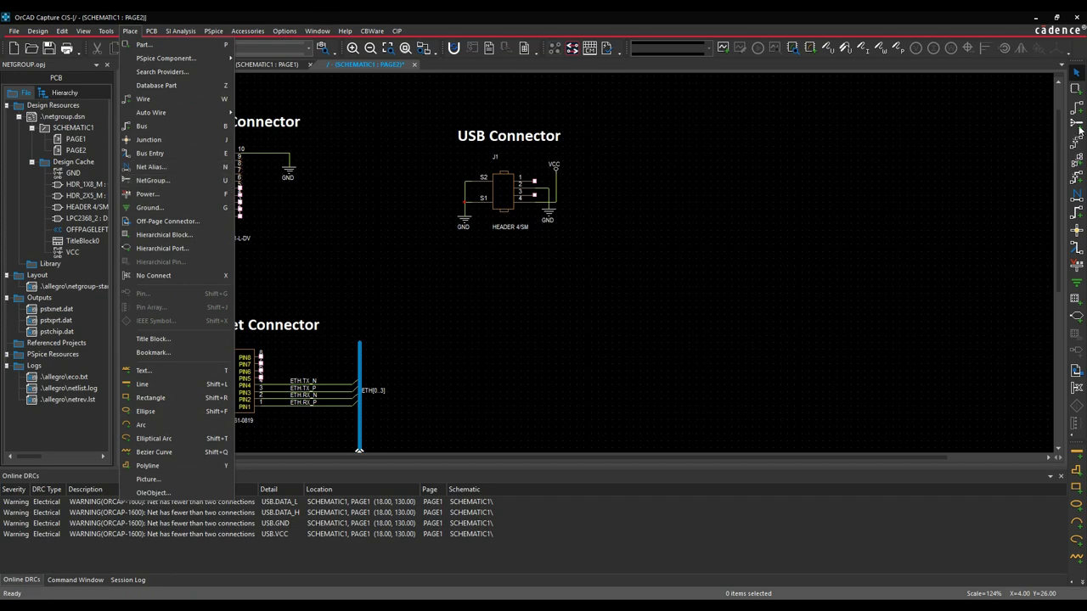
Step: Place the USB[4] netgroup (DATA_H, DATA_L, GND, VCC) as a vertical USB[0..3] bus right of J1
click(166, 183)
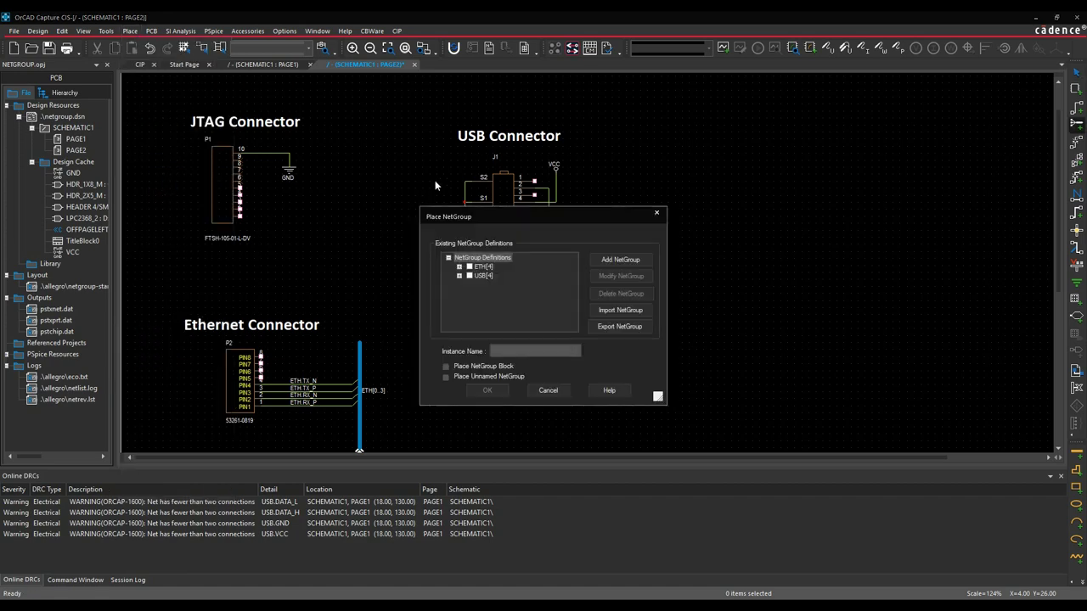
drag(497, 212, 446, 152)
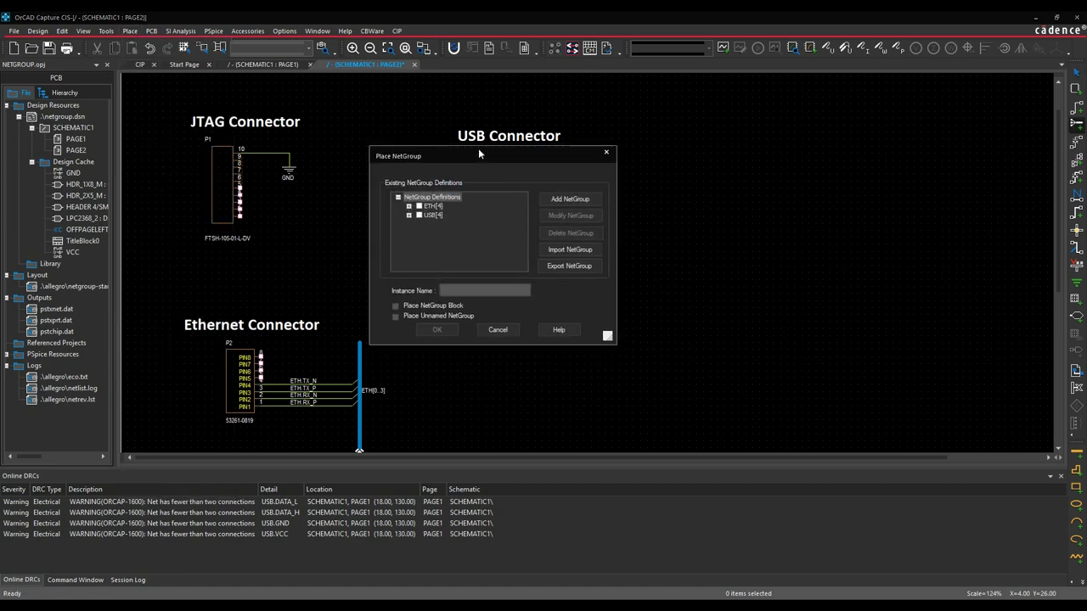
drag(562, 154, 791, 163)
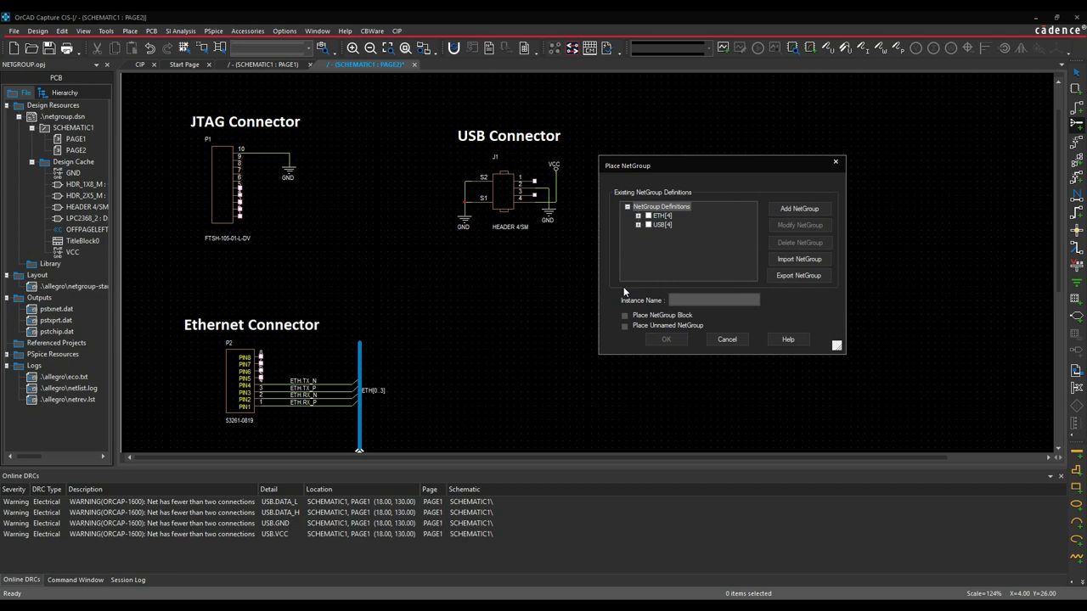
click(639, 224)
click(649, 225)
drag(714, 171, 909, 165)
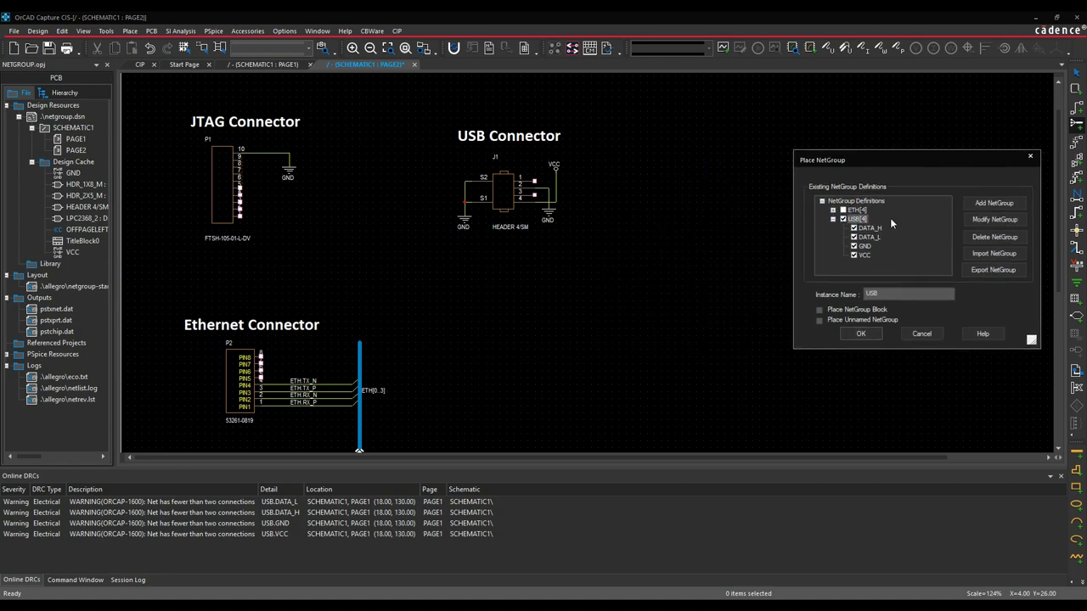
click(863, 333)
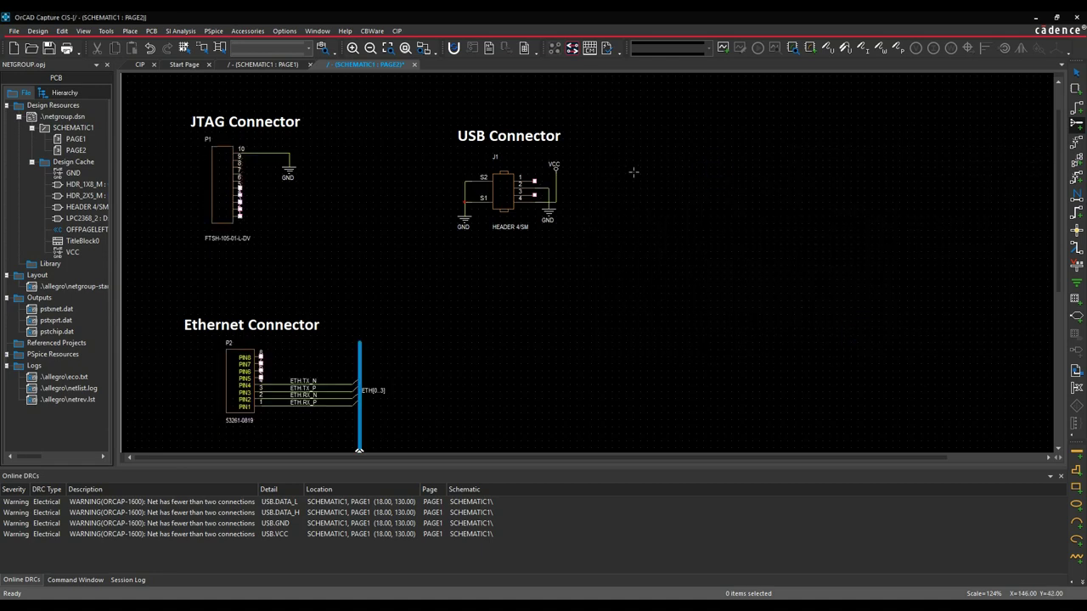
click(661, 139)
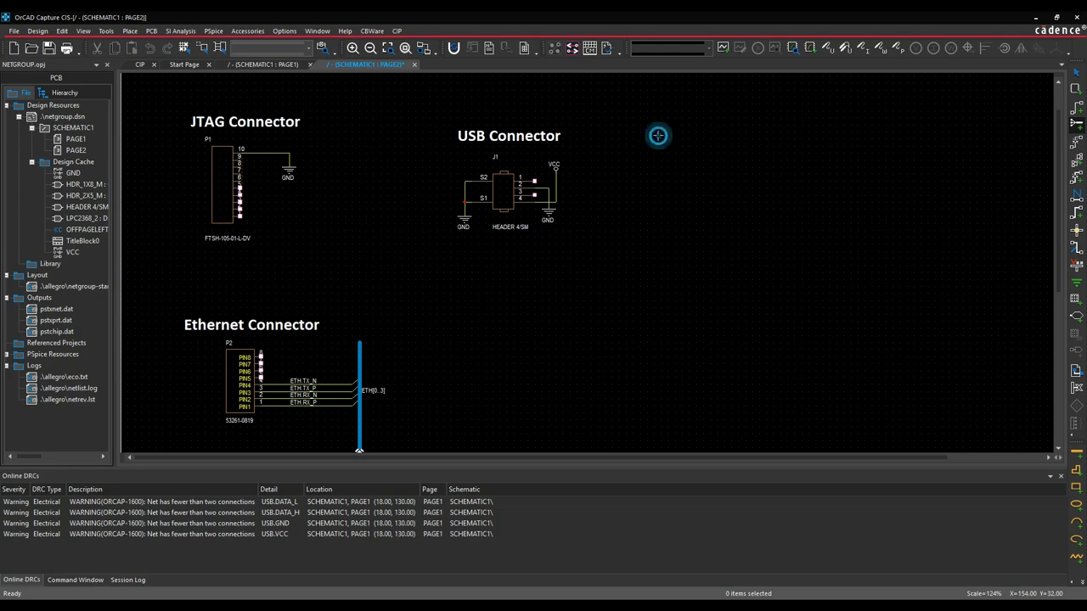
click(662, 257)
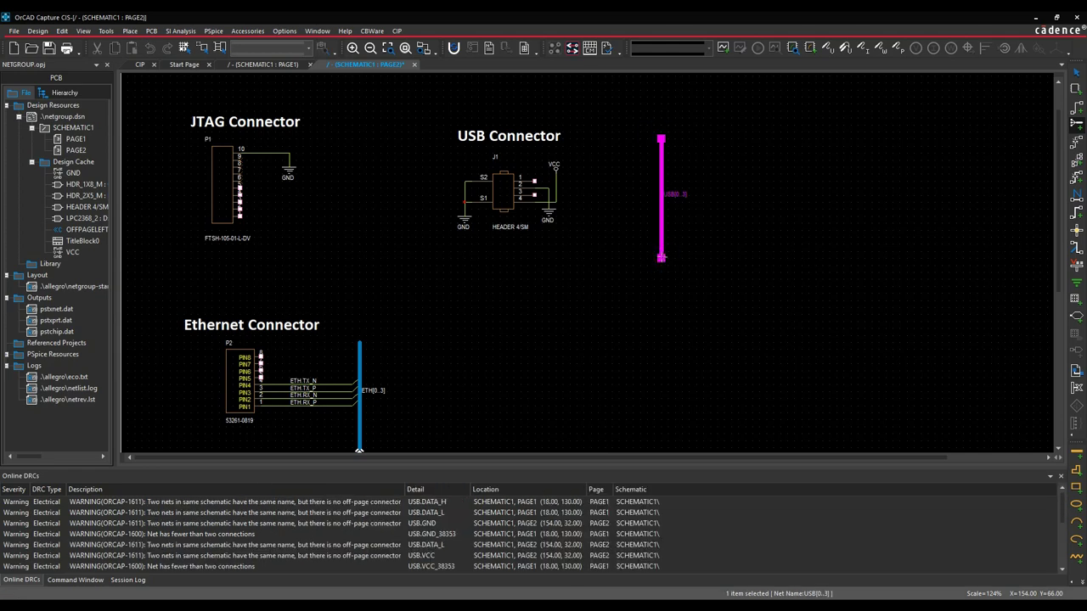
Step: Connect J1 pin 3 to the USB bus as net USB.DATA_L
key(Escape)
key(i)
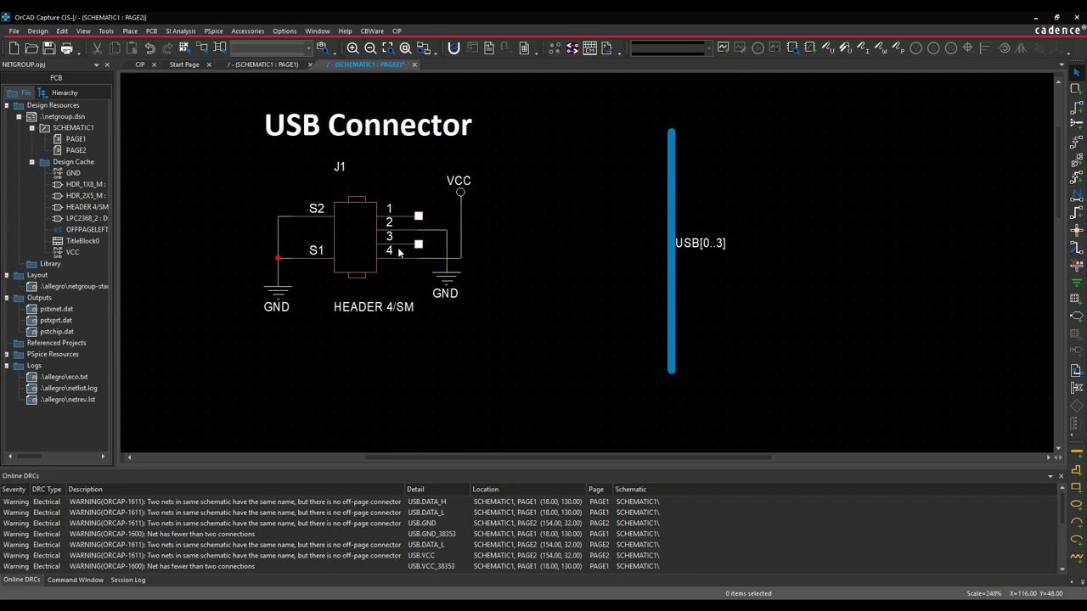
click(420, 245)
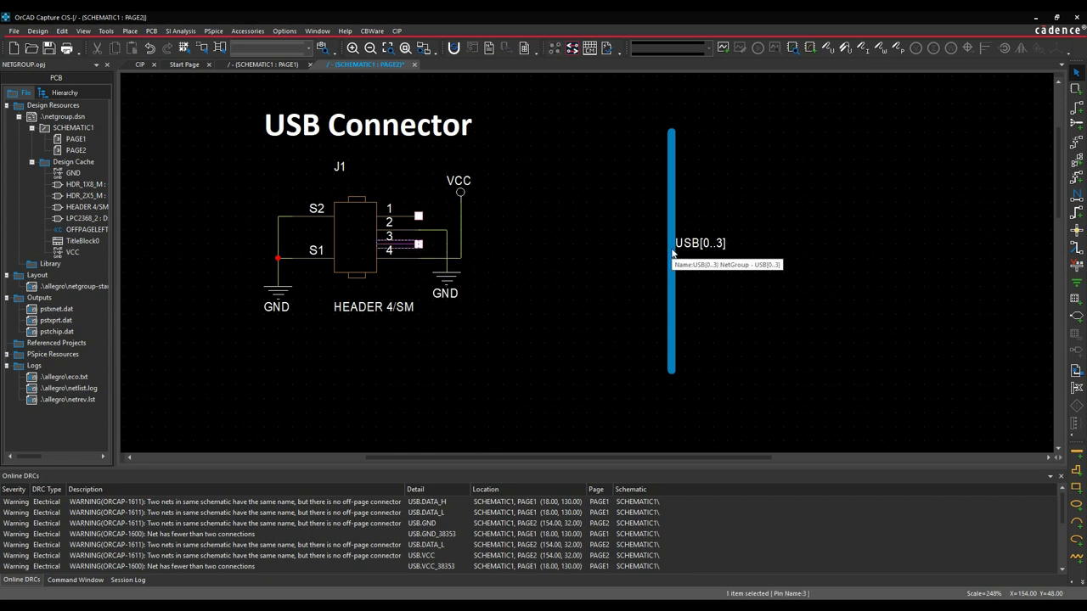
right_click(417, 245)
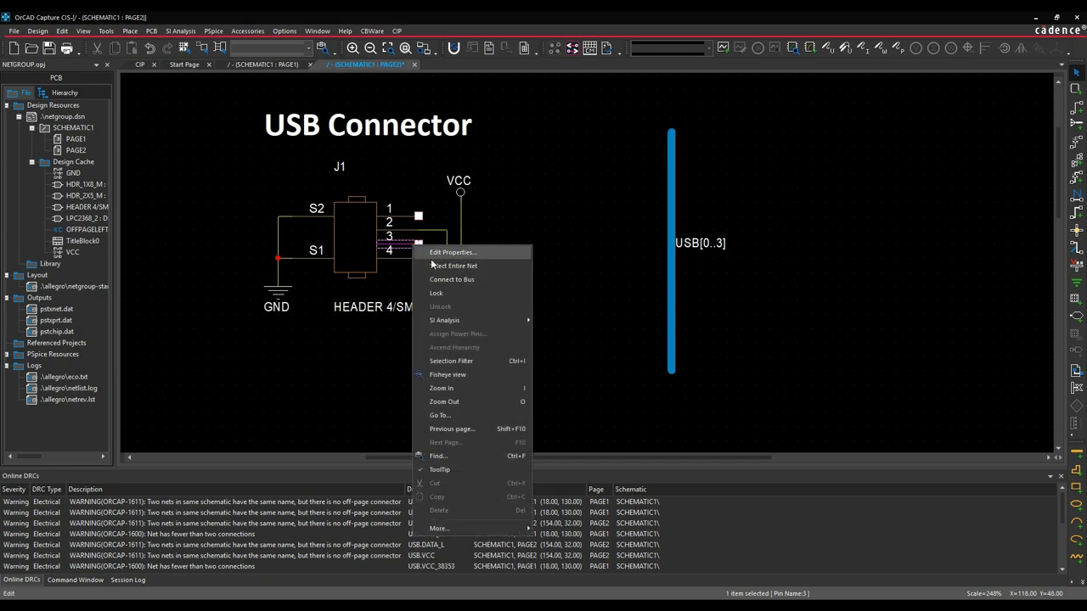
click(441, 279)
click(673, 260)
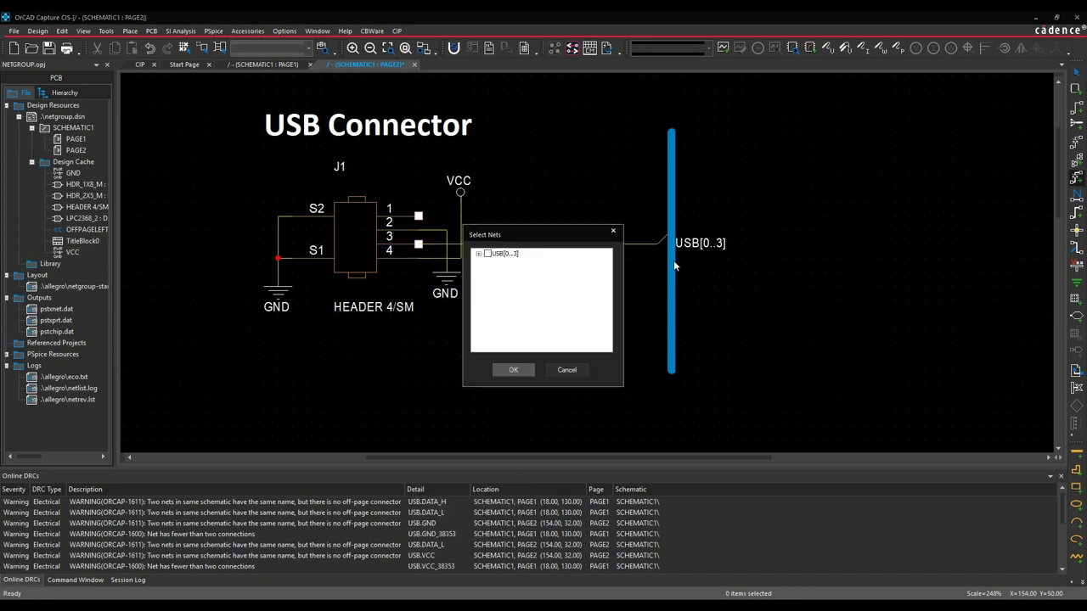
click(478, 254)
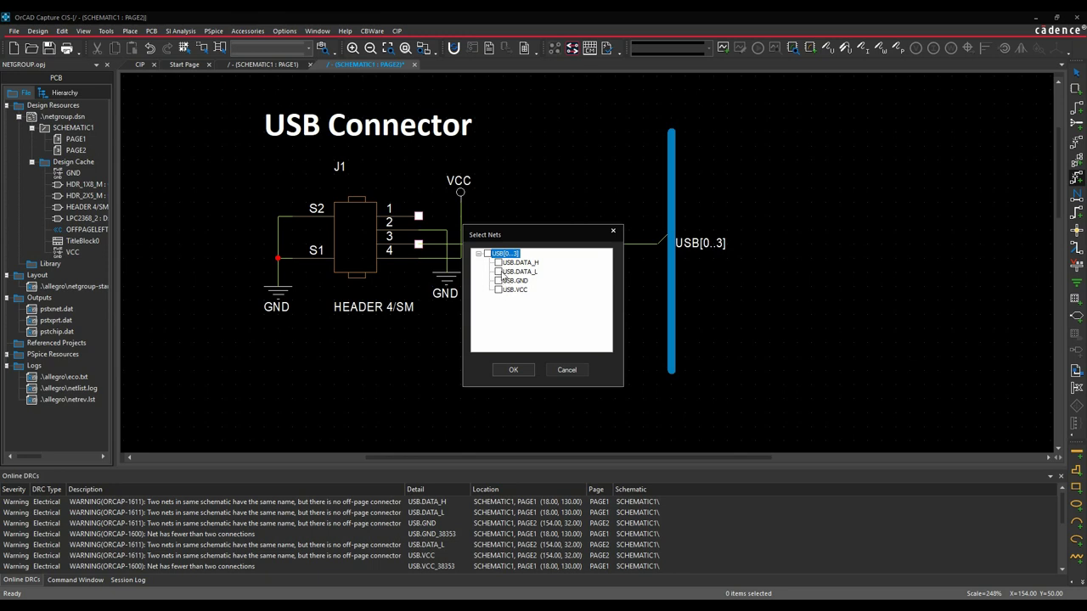
click(499, 272)
click(514, 369)
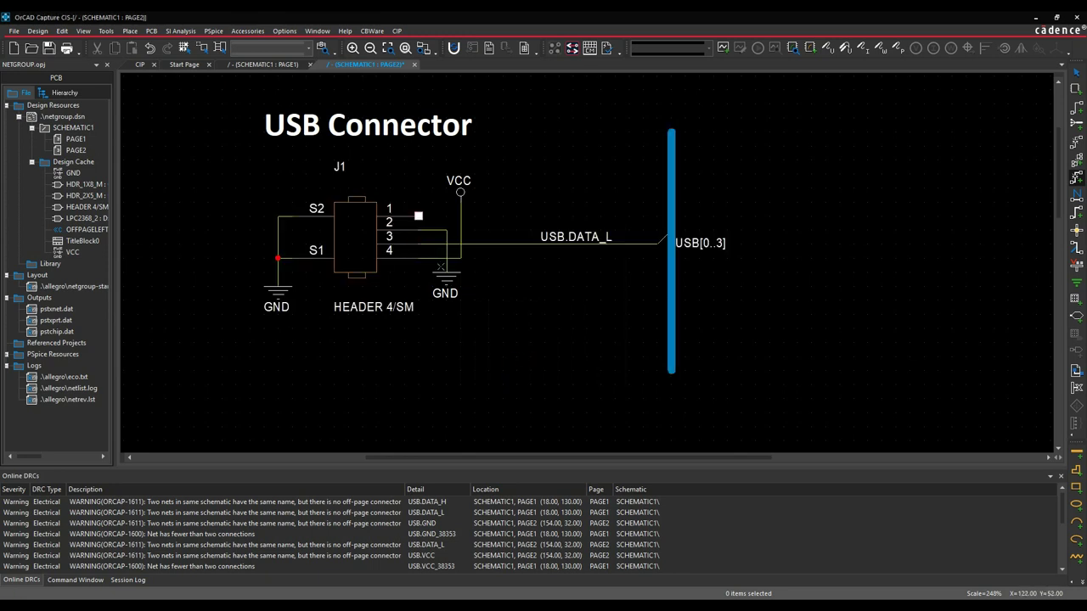
Step: Connect J1 pin 1 to the USB bus as net USB.DATA_H
click(419, 215)
click(669, 205)
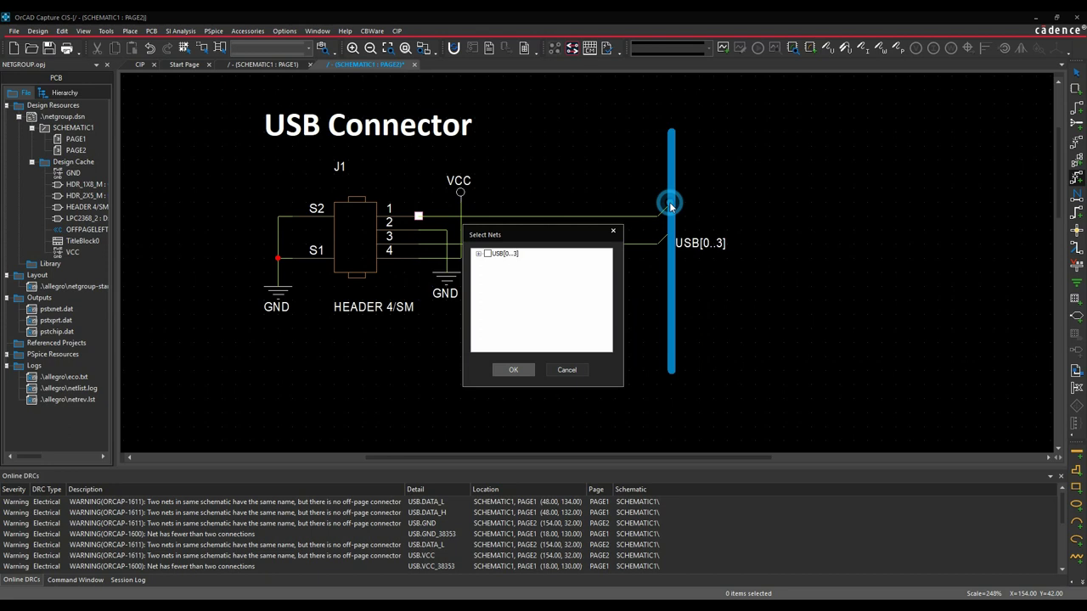
click(477, 253)
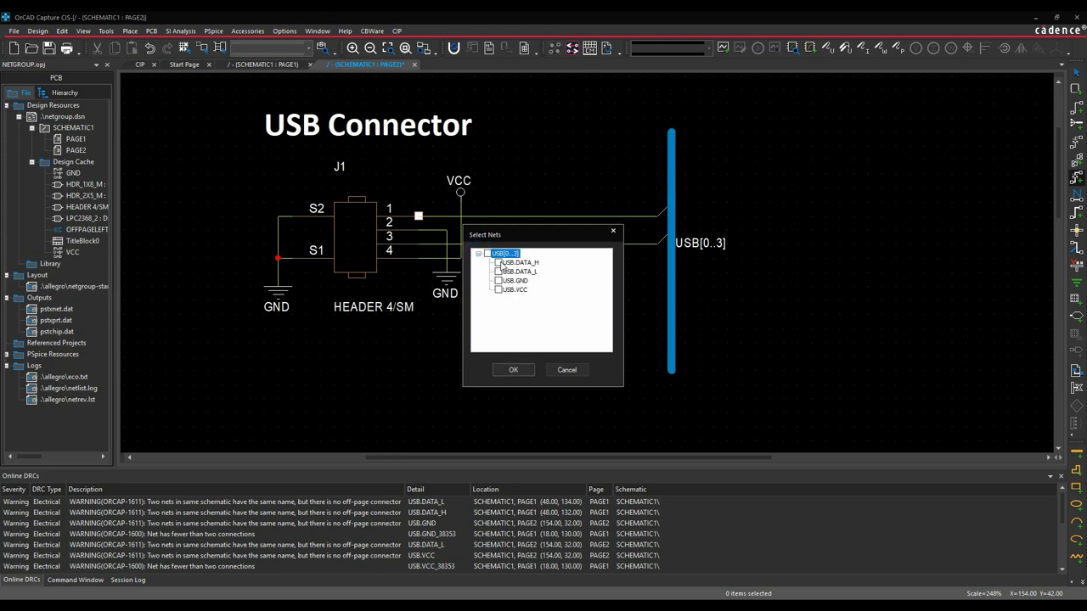
click(498, 263)
click(512, 370)
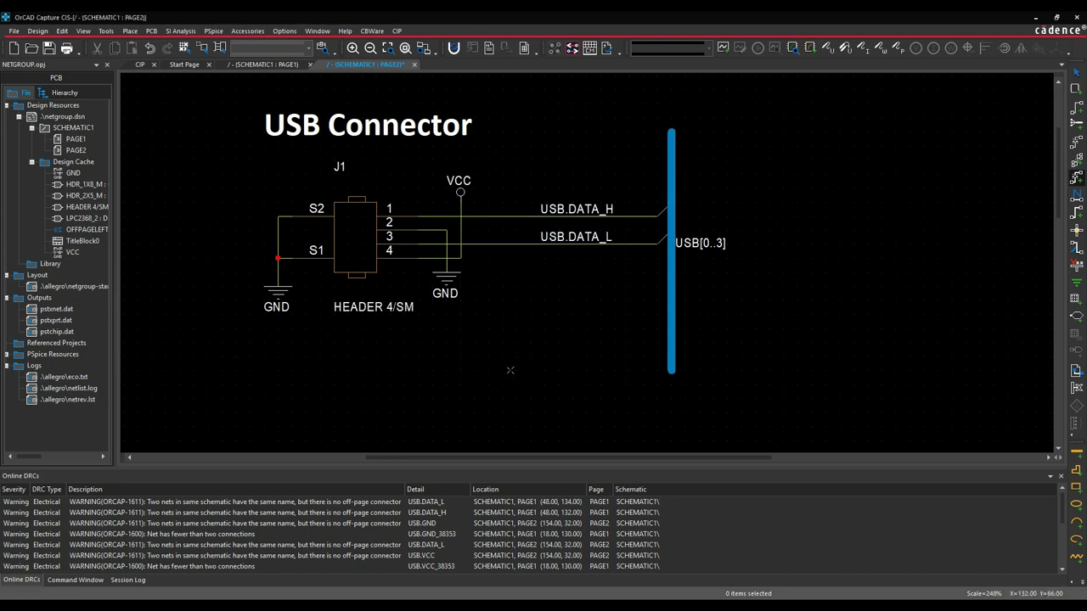
key(Escape)
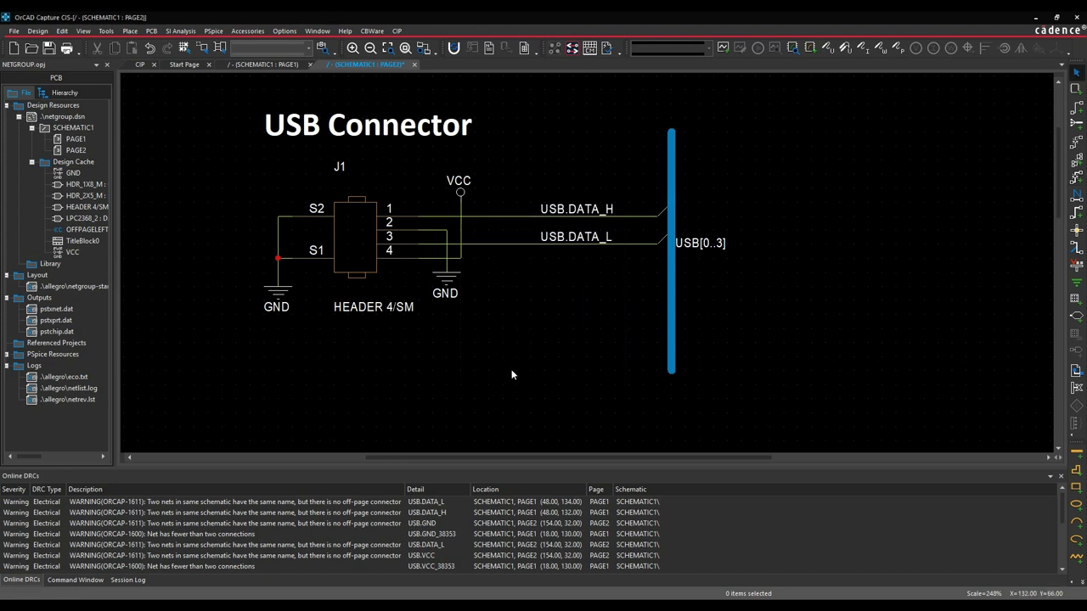
Step: Set up an OFFPAGELEFT-L netgroup off-page connector for USB[0..3], named USB
click(1075, 370)
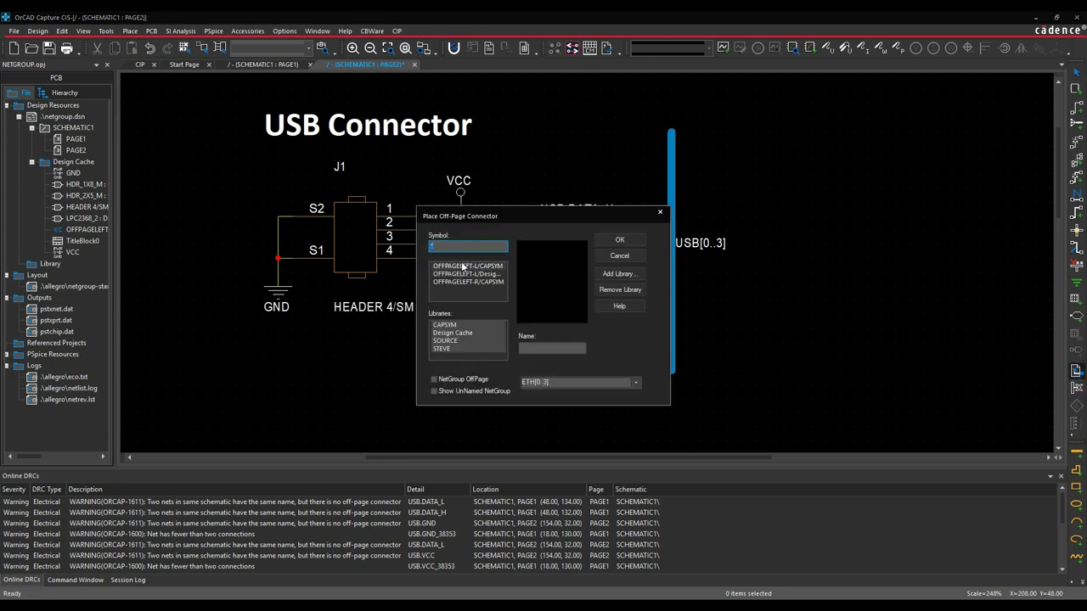
click(462, 282)
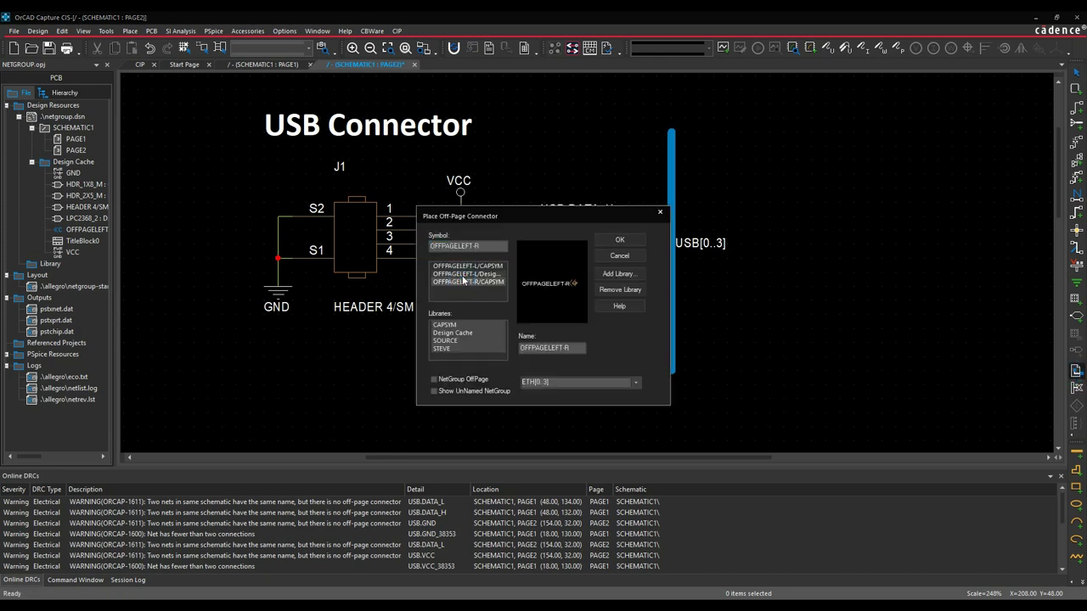
click(463, 273)
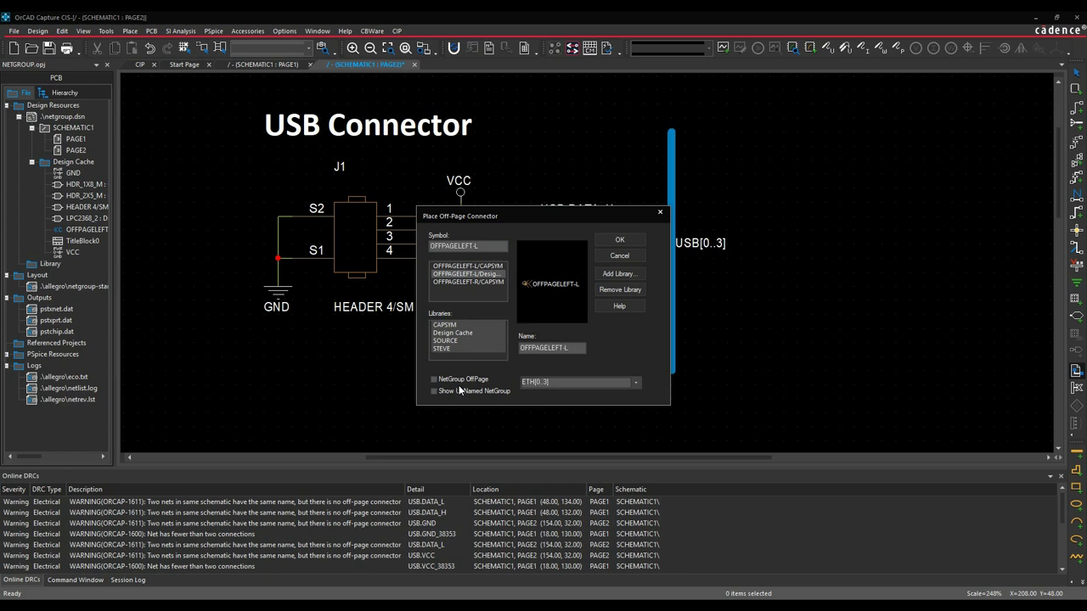
click(433, 379)
click(635, 382)
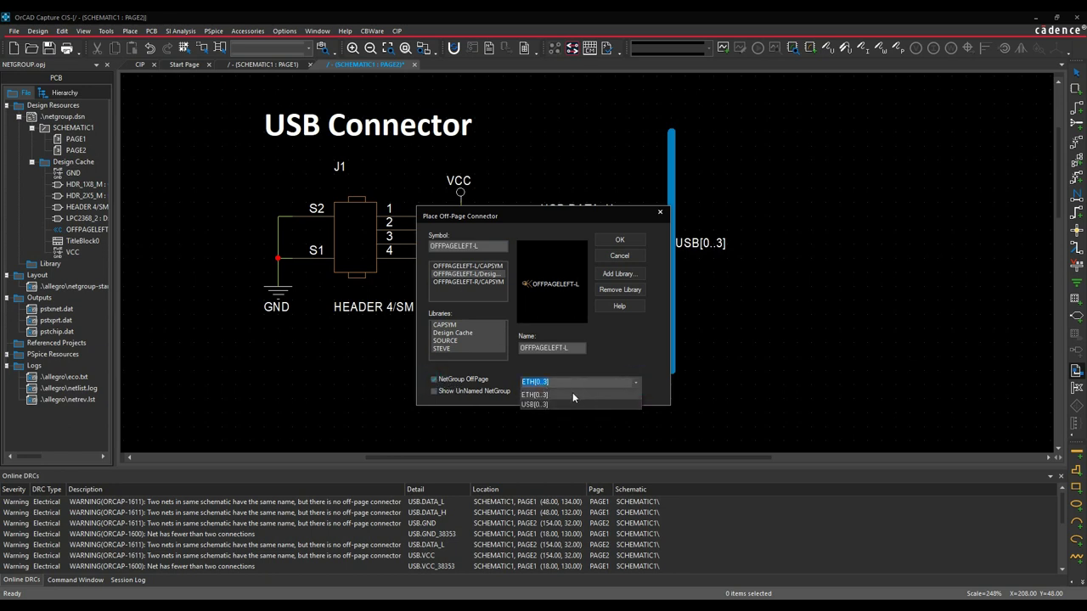
click(544, 406)
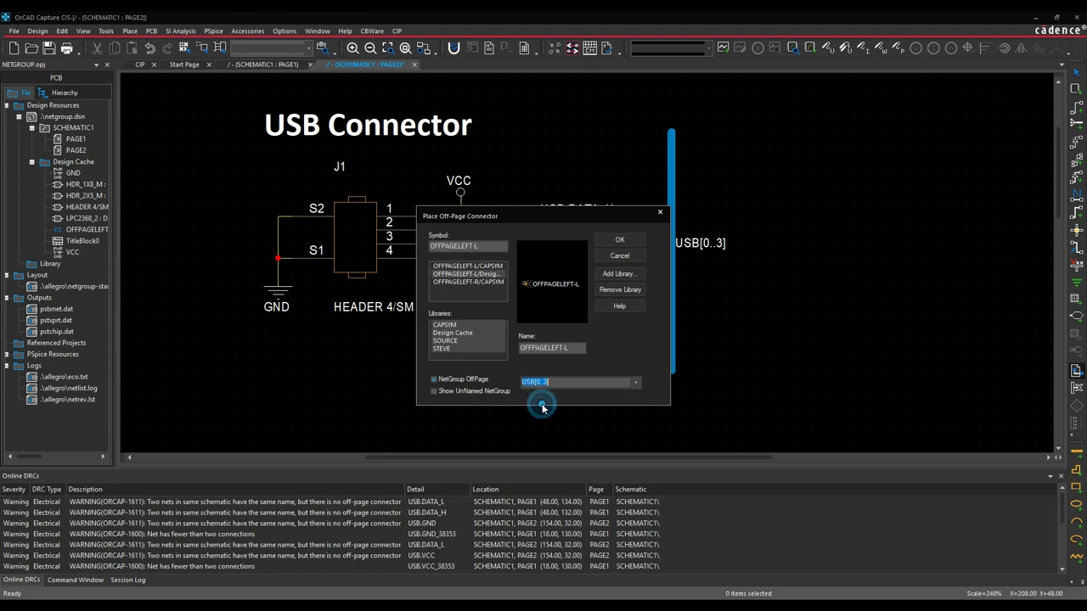
drag(577, 347, 488, 347)
text(US)
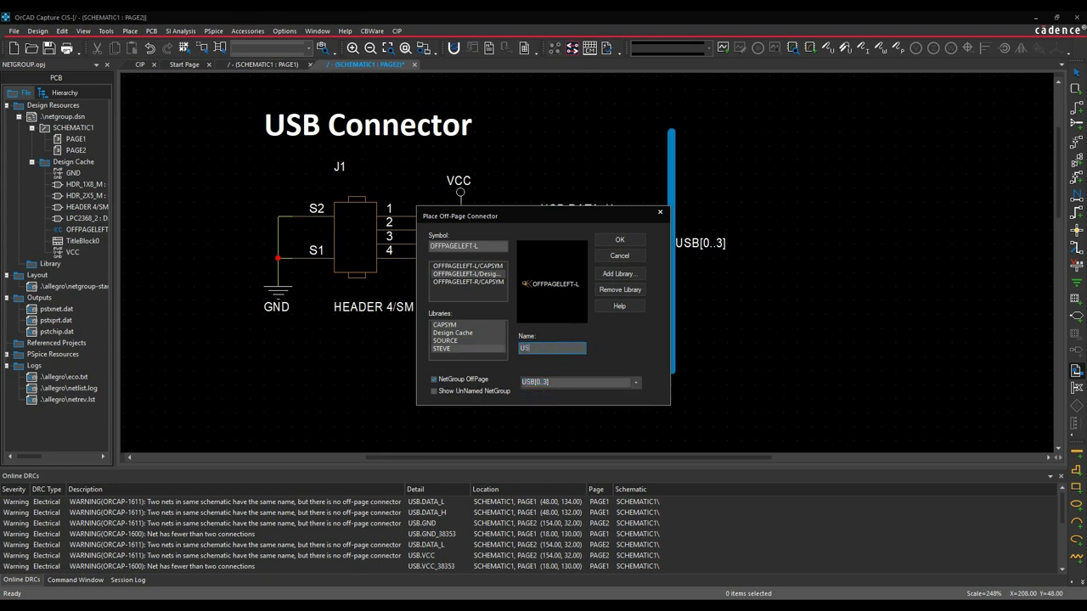
text(B)
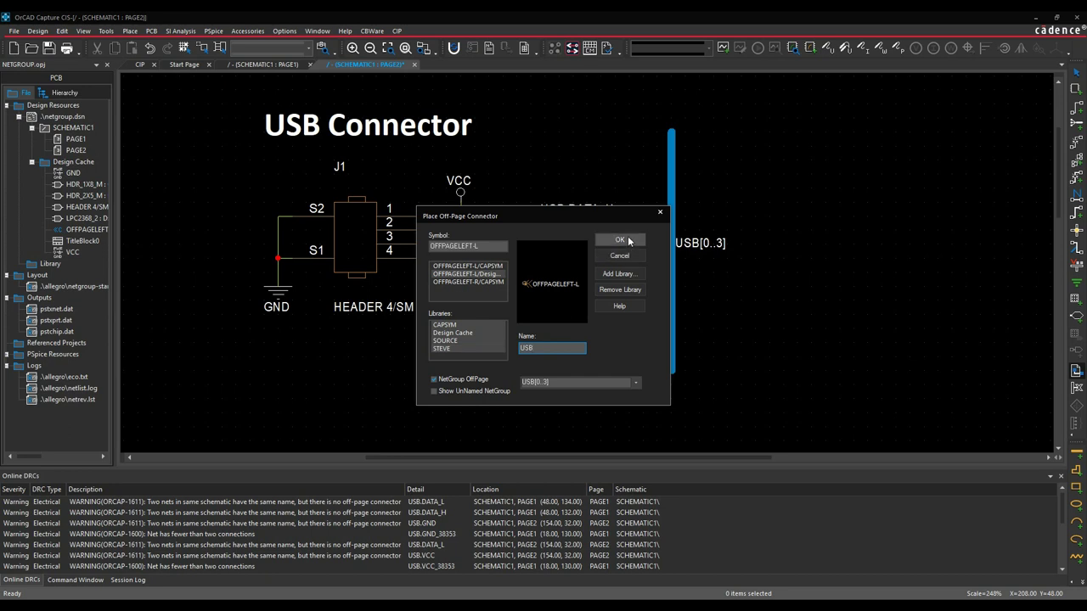
click(619, 239)
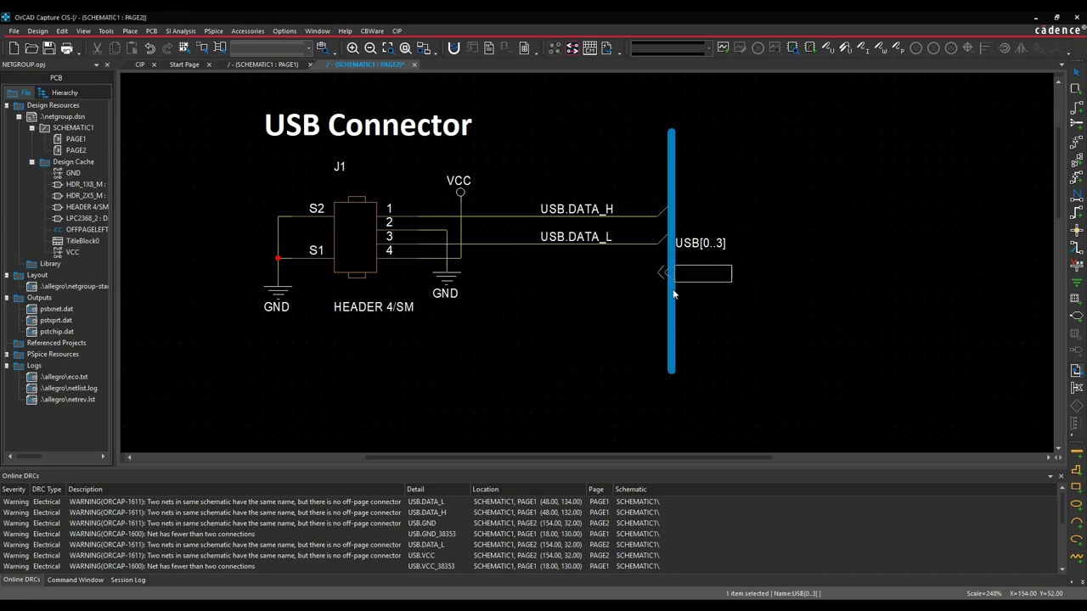
Step: Rotate the connector upward and place it at the USB bus's bottom end
key(r)
click(670, 387)
key(Escape)
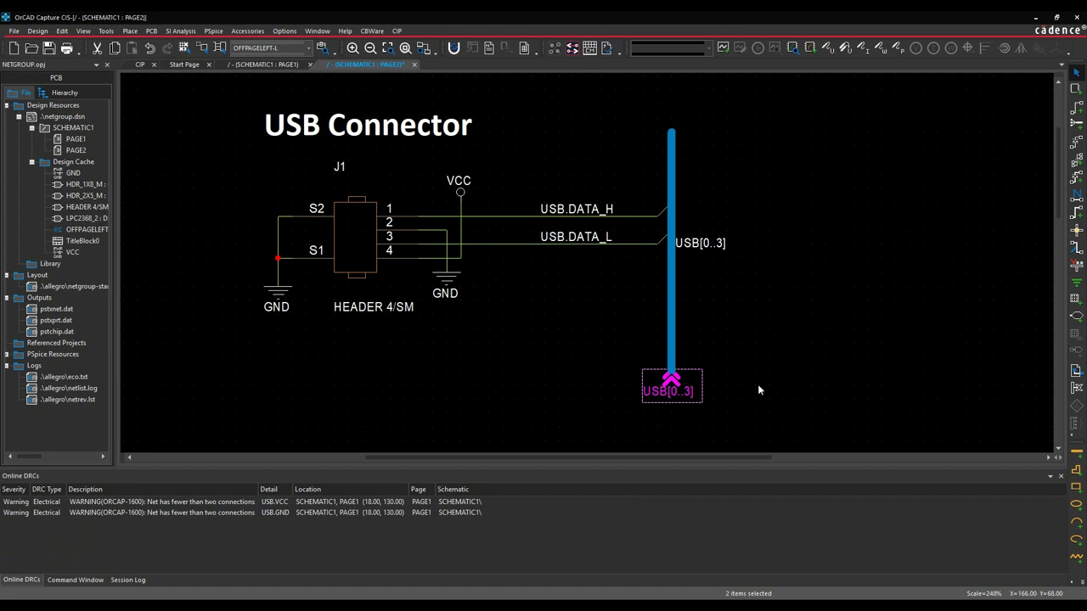
click(759, 390)
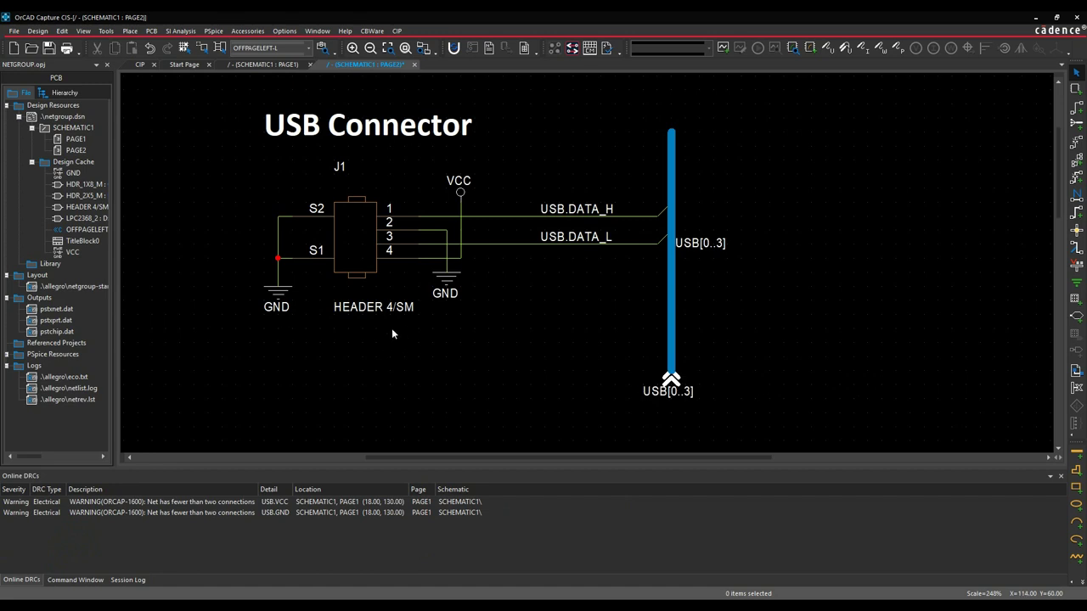
Step: Start a new netgroup from the Place NetGroup toolbar options, naming it JTAG
key(o)
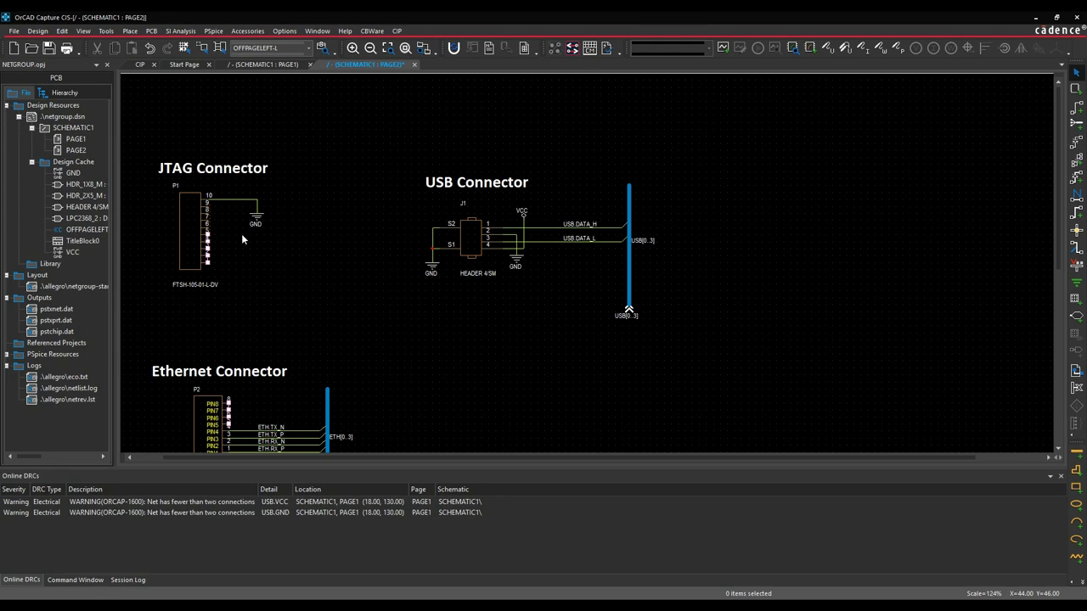
key(i)
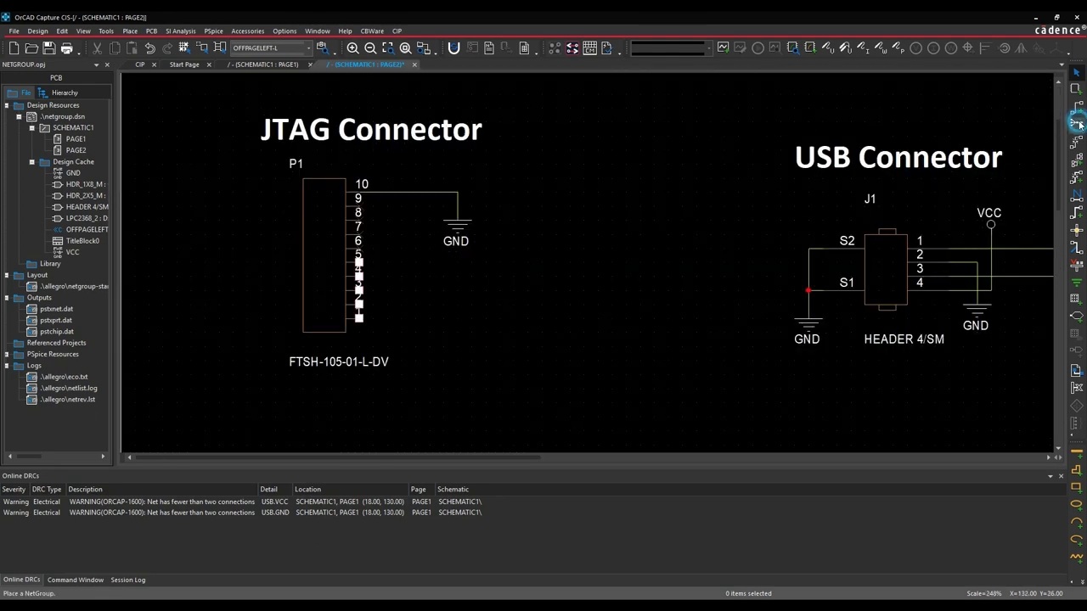
click(1077, 124)
click(628, 259)
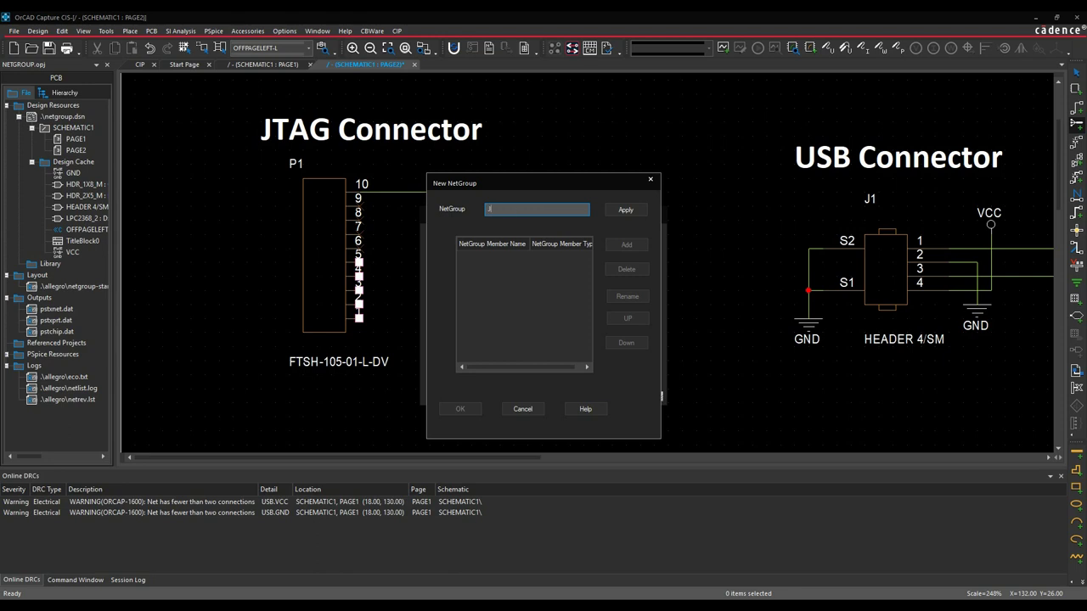
Step: Apply the JTAG name and add TDI as a scalar member
click(627, 211)
click(626, 244)
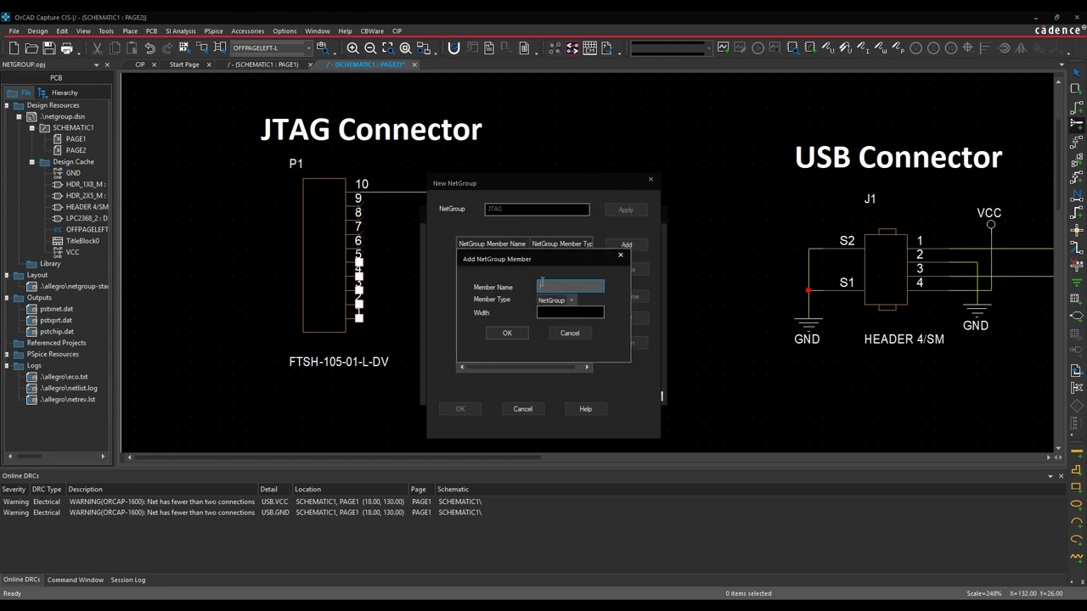
text(TDI)
click(569, 300)
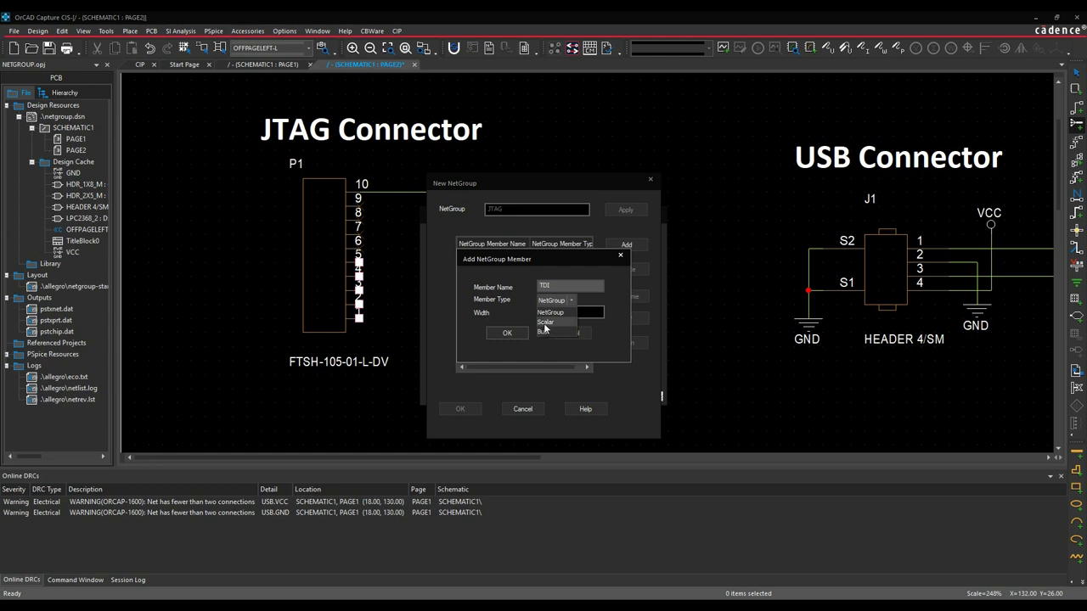
click(544, 325)
click(514, 334)
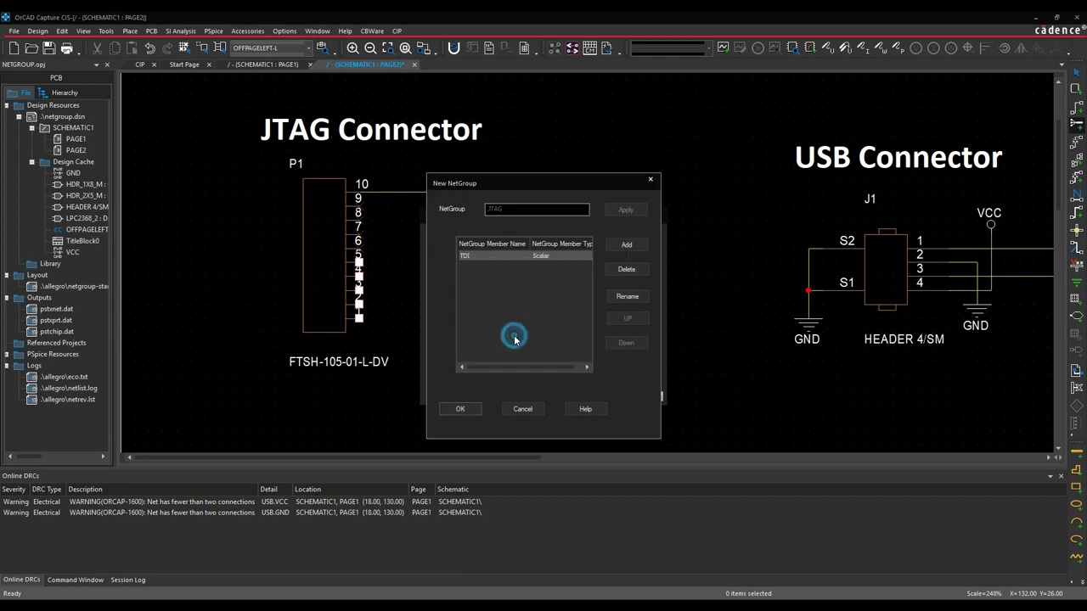
Step: Add scalar members TMS, TDO and TCK to the JTAG netgroup
click(628, 245)
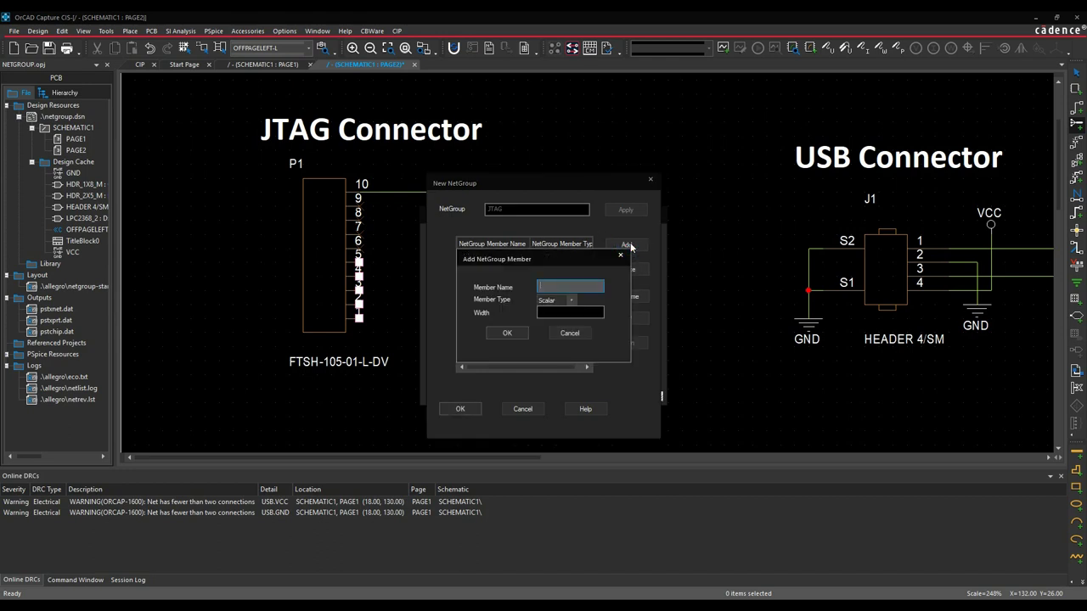
text(TMS)
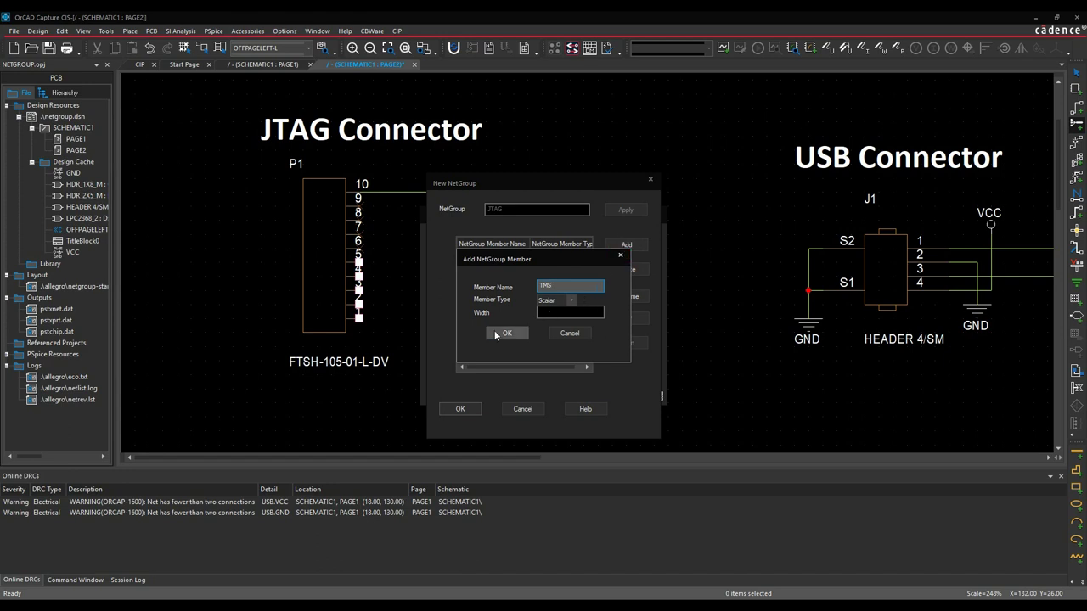
click(494, 333)
click(625, 246)
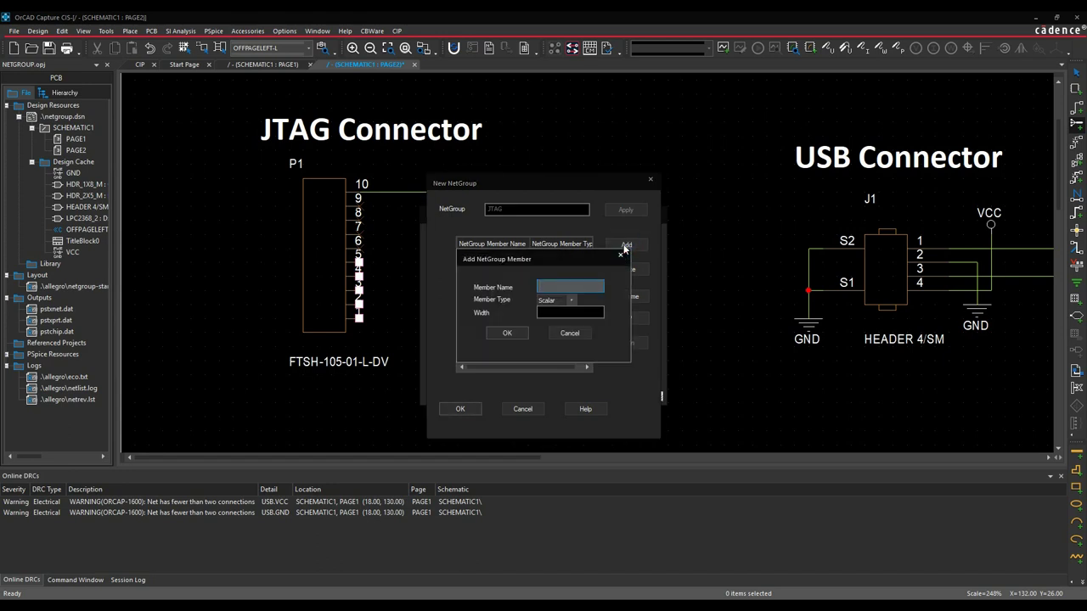
text(TDO)
click(514, 333)
click(627, 245)
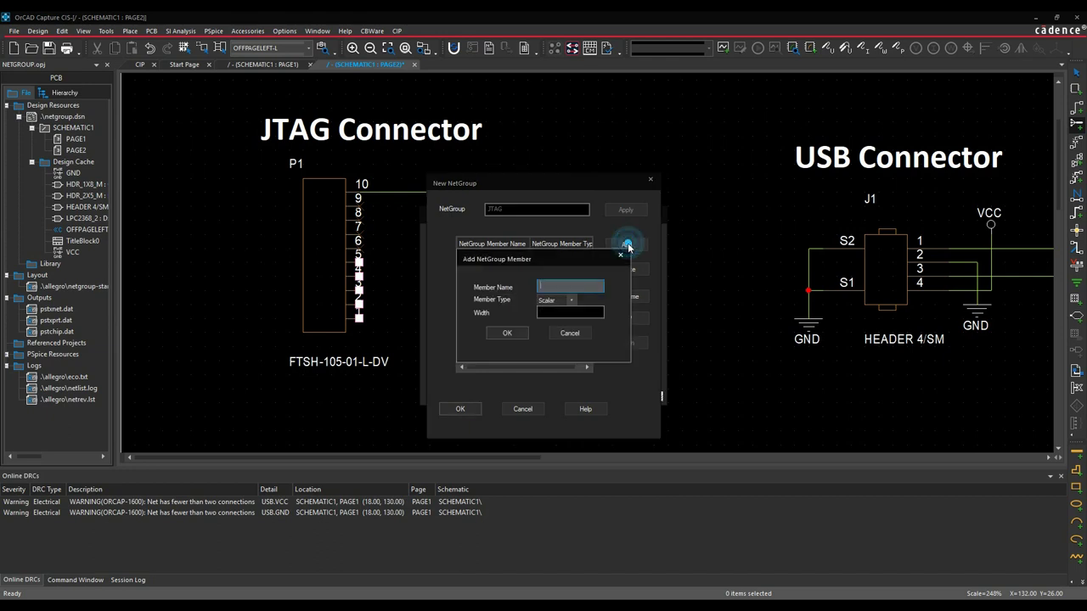
text(TCK)
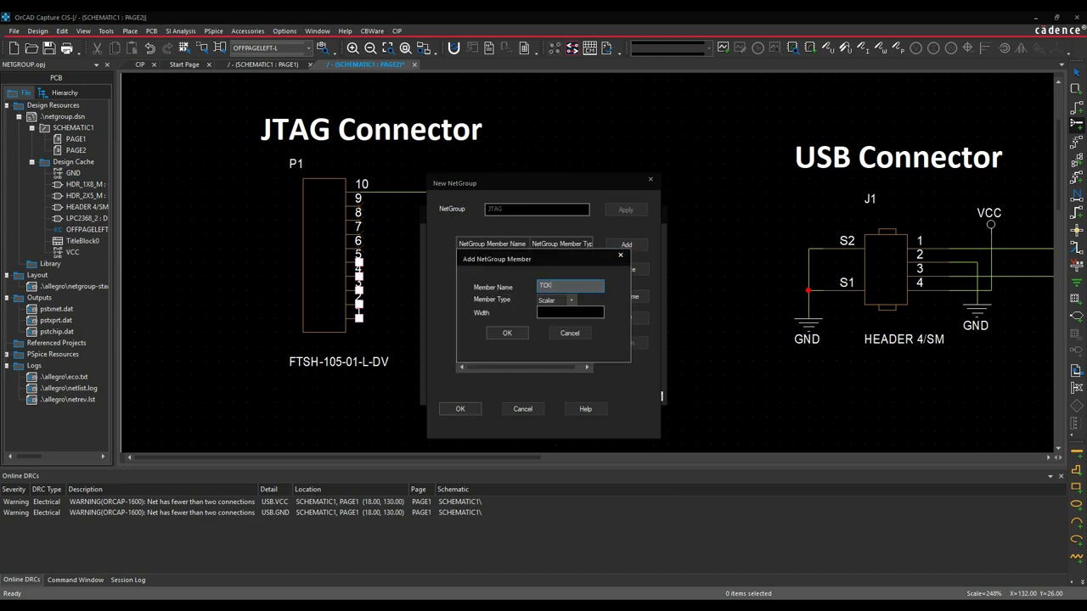
click(503, 334)
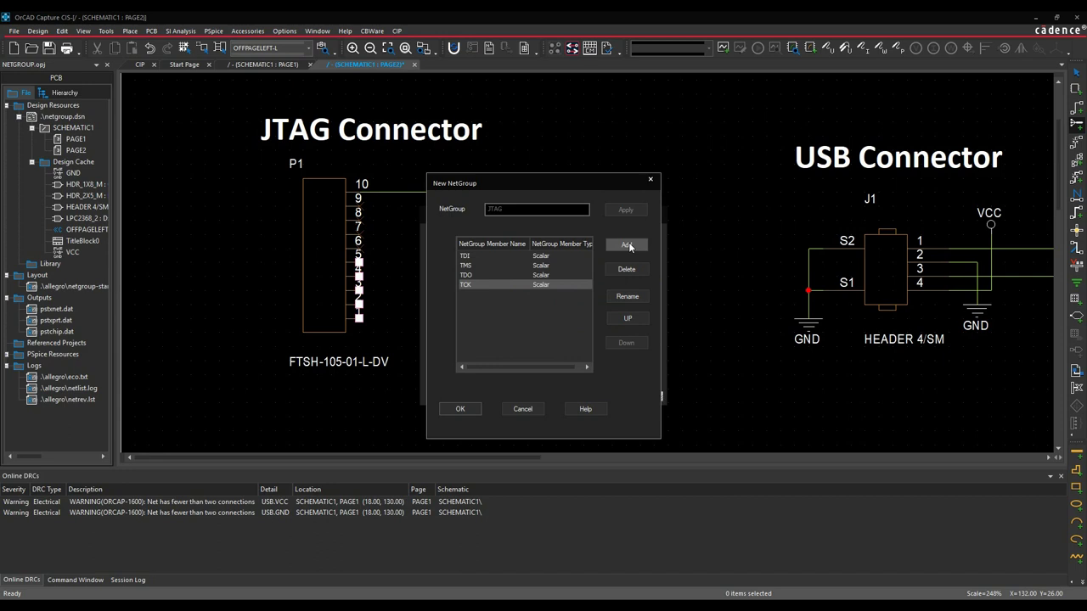
Step: Add VREF as the fifth member and finish creating the JTAG netgroup
click(626, 246)
text(VREF)
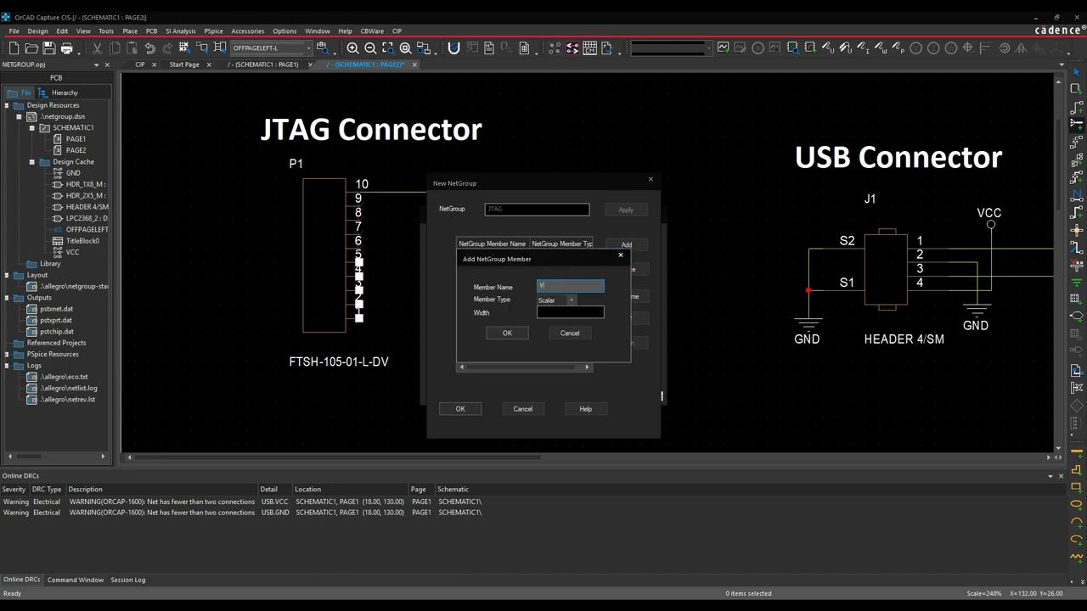
click(502, 334)
click(460, 409)
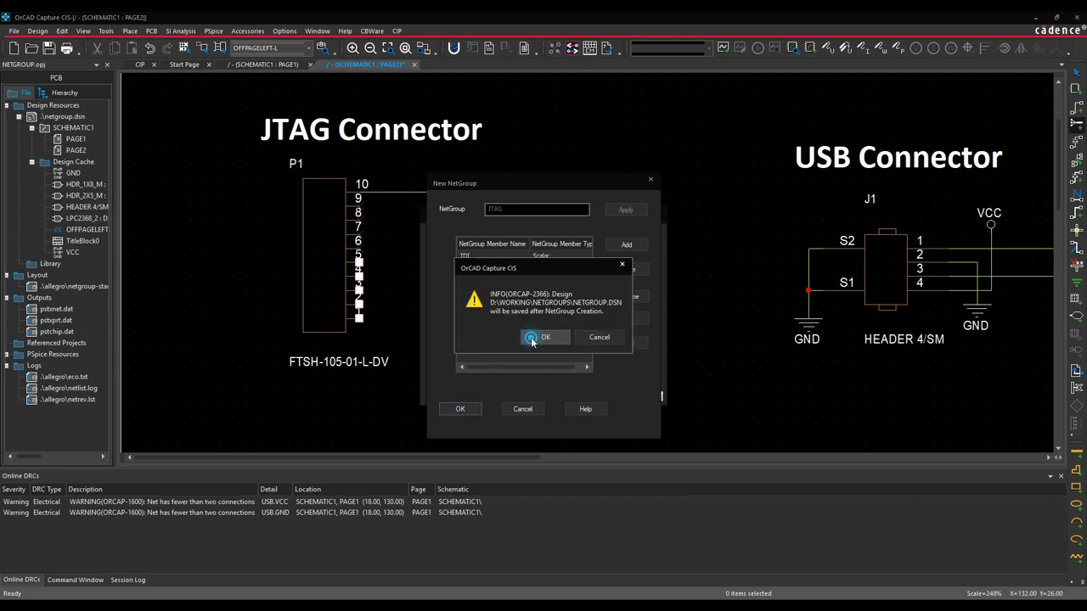
Step: Accept the save notice and draw the JTAG[0..4] bus vertically between the JTAG and USB connectors
click(545, 337)
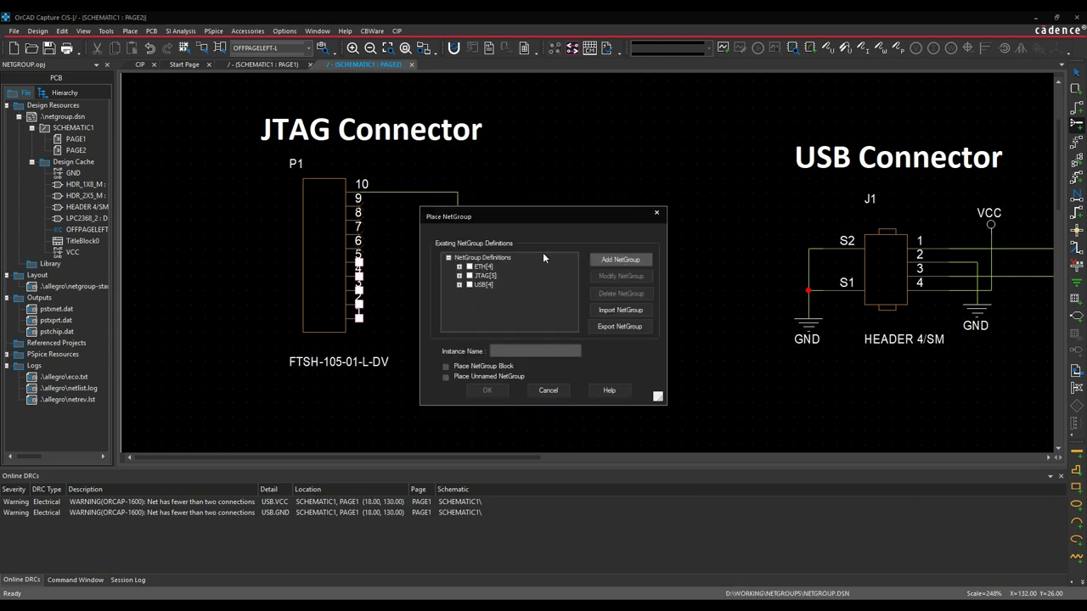
click(459, 276)
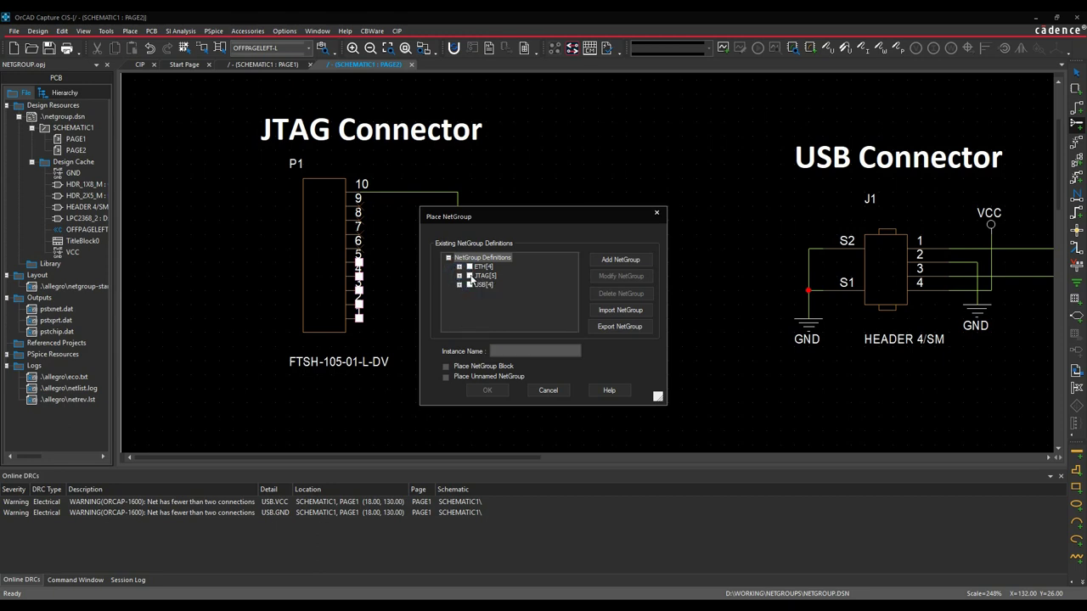
click(471, 278)
click(487, 391)
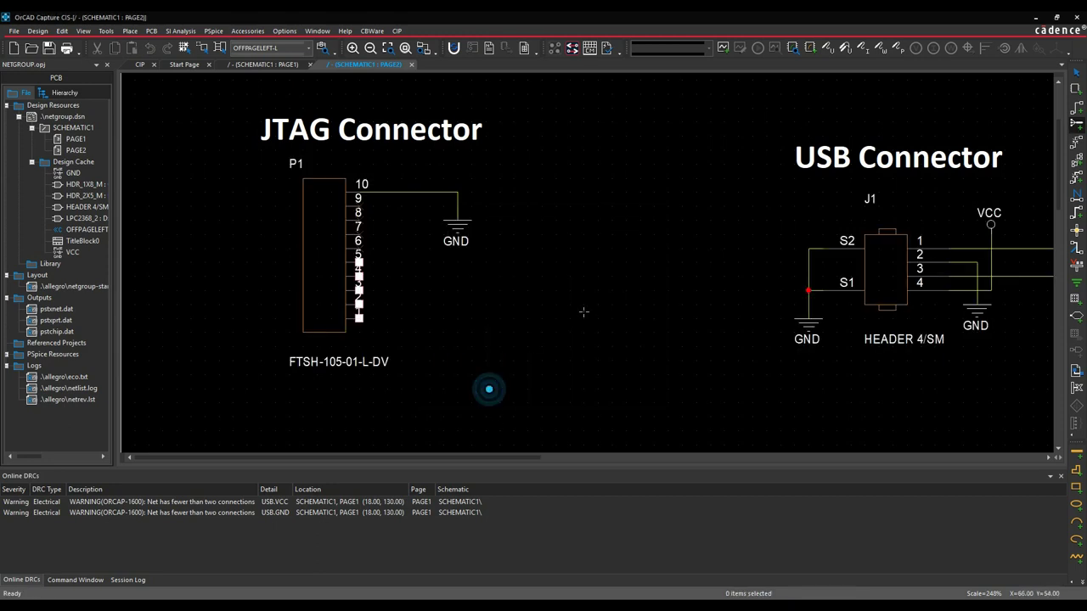
click(568, 374)
click(569, 109)
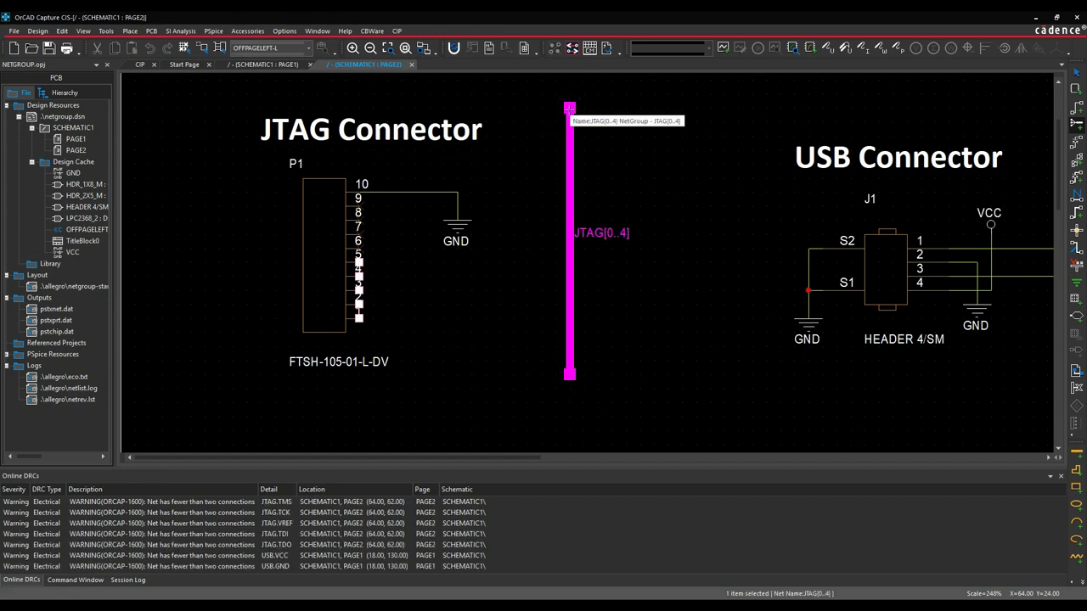
key(Escape)
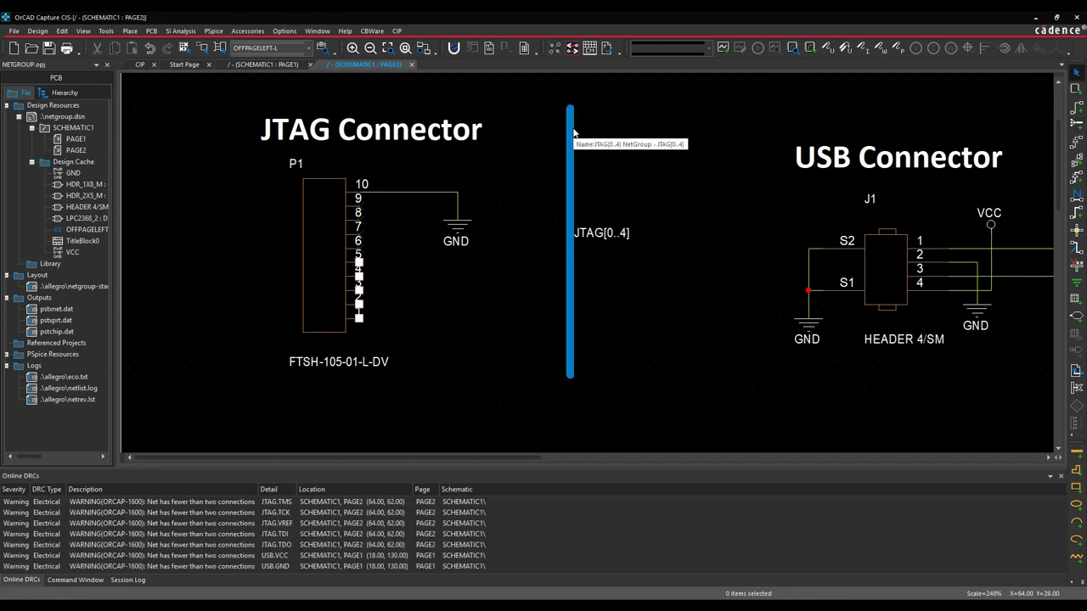
Step: Wire P1 pins 1–5 into the JTAG[0..4] bus as JTAG.TDI, TMS, TDO, TCK and VREF
click(358, 335)
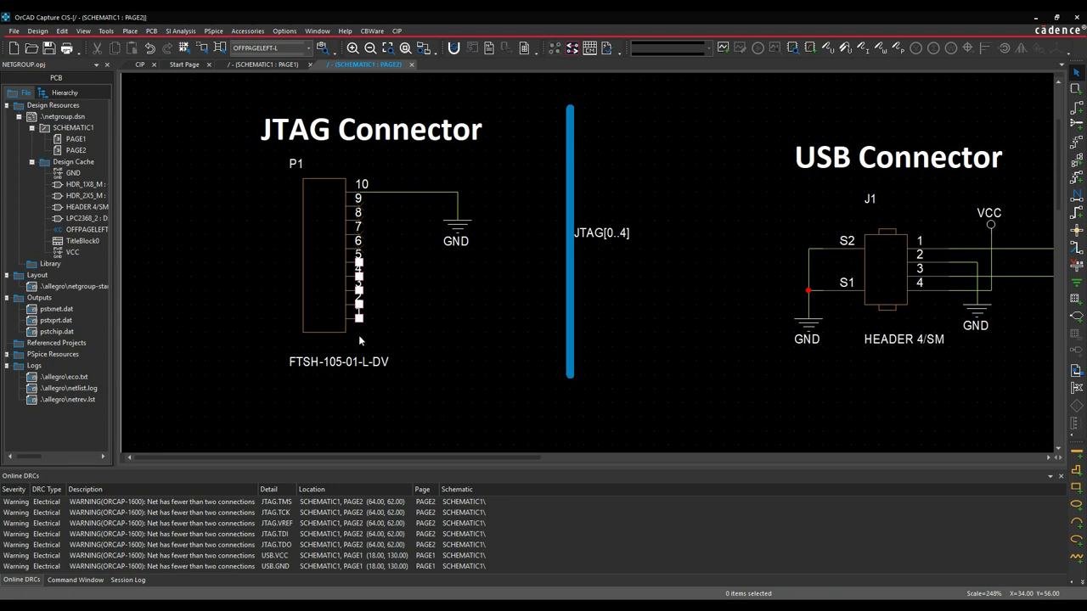
click(401, 262)
right_click(416, 263)
click(381, 291)
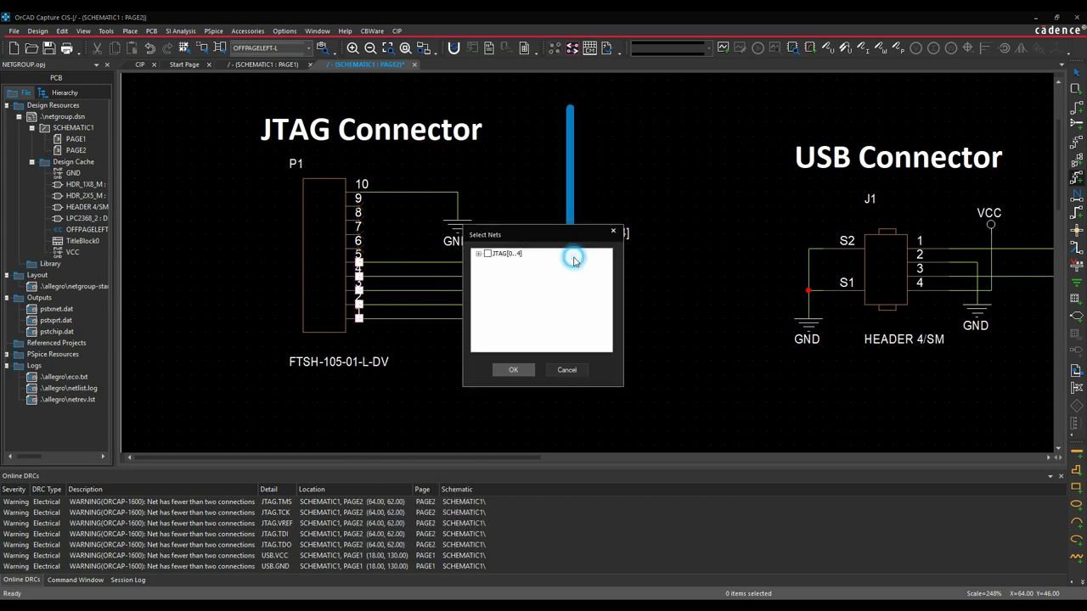
click(487, 253)
click(515, 371)
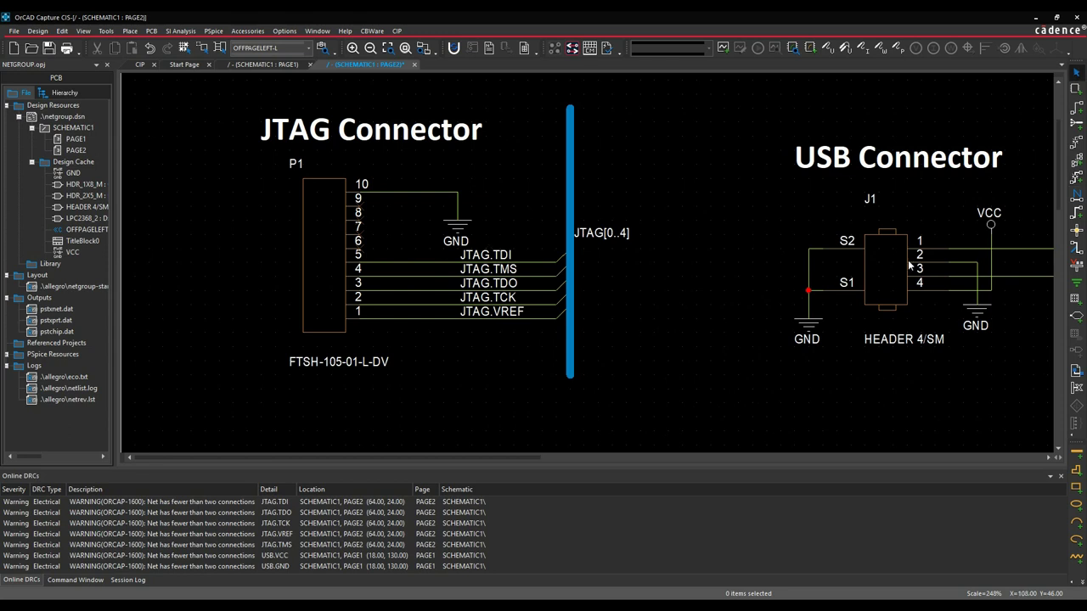
click(1077, 391)
Step: Set up an OFFPAGELEFT-L netgroup off-page connector for JTAG[0..4], named JT
click(1076, 382)
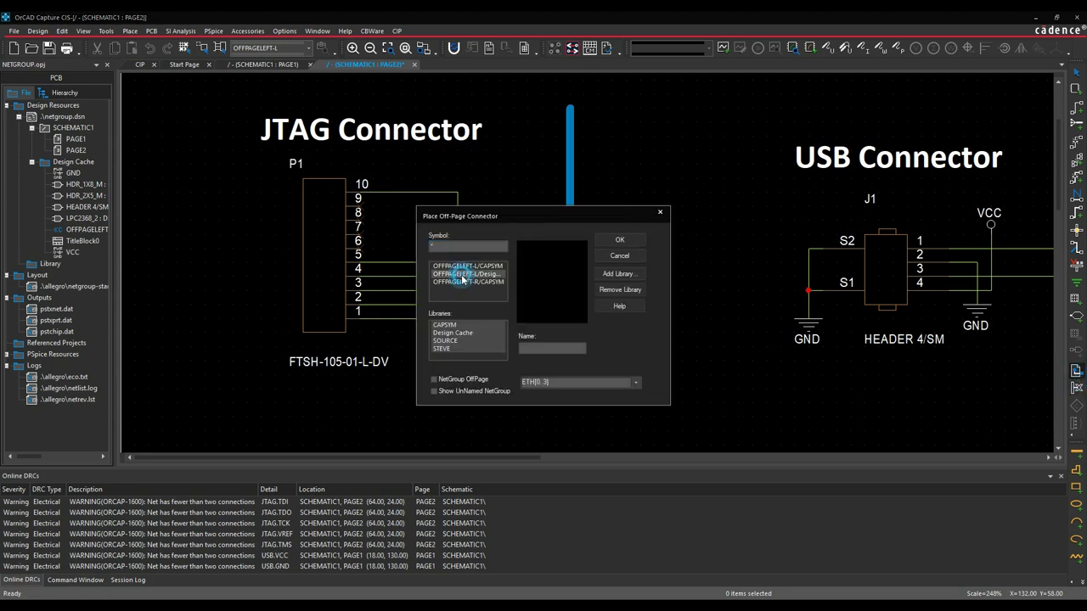
click(462, 275)
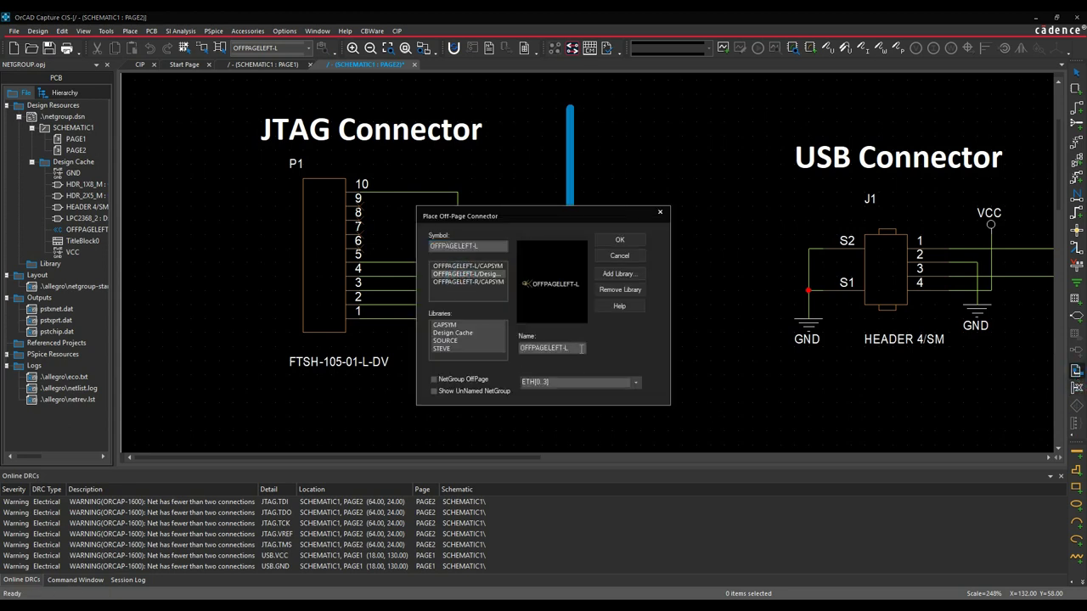
click(634, 383)
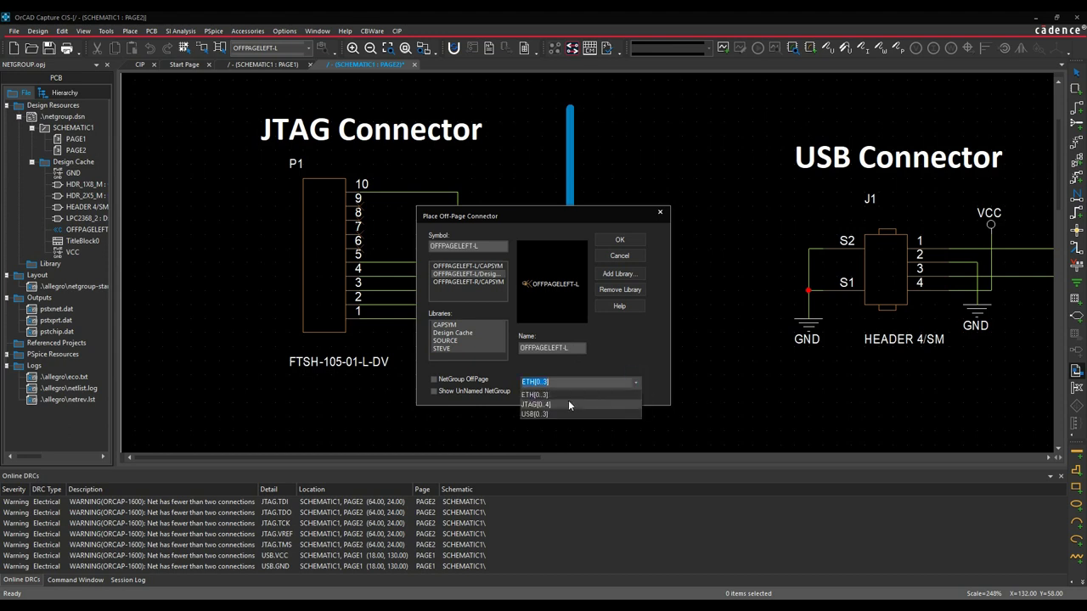
click(568, 400)
click(433, 381)
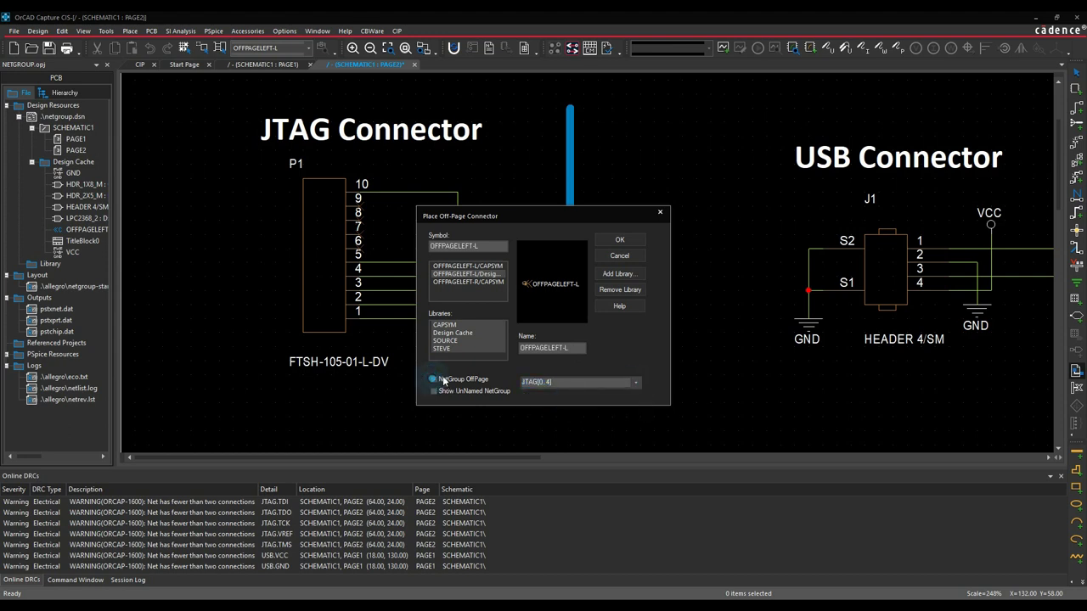
double_click(575, 346)
text(JTAG)
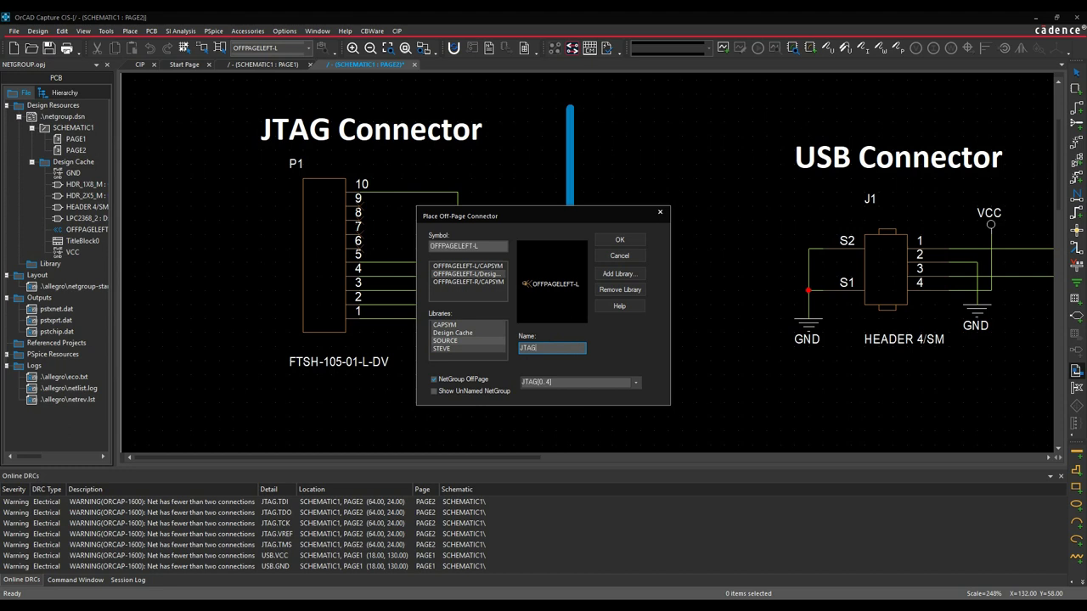
click(620, 240)
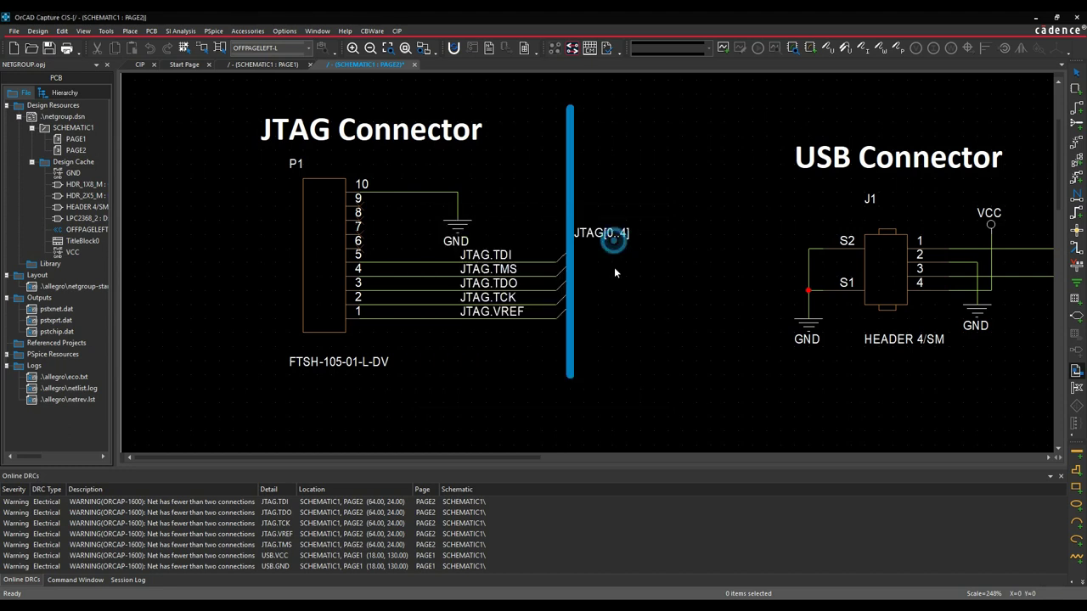
Step: Rotate the connector upward and place it at the JTAG bus's bottom end
key(r)
key(r)
key(r)
click(572, 388)
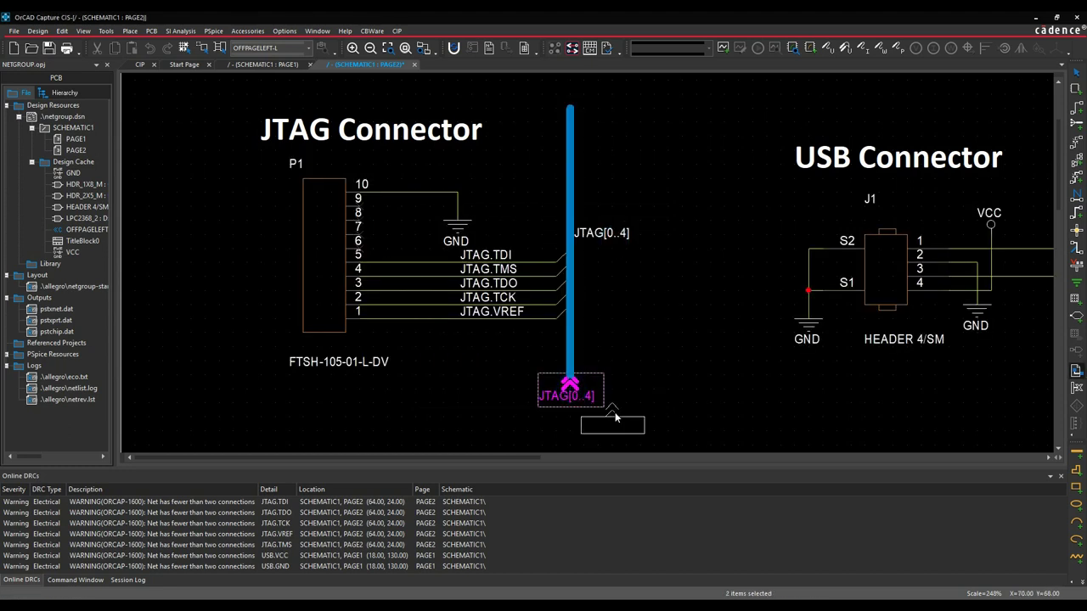
key(Escape)
Step: Switch to page 1 and zoom to the U1B area
key(Home)
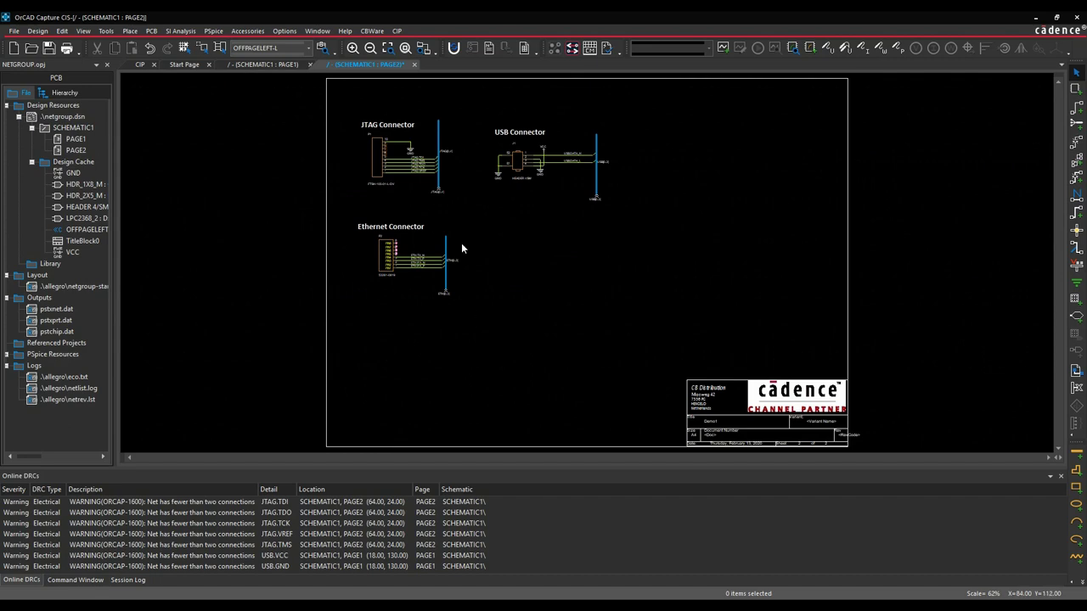
click(267, 65)
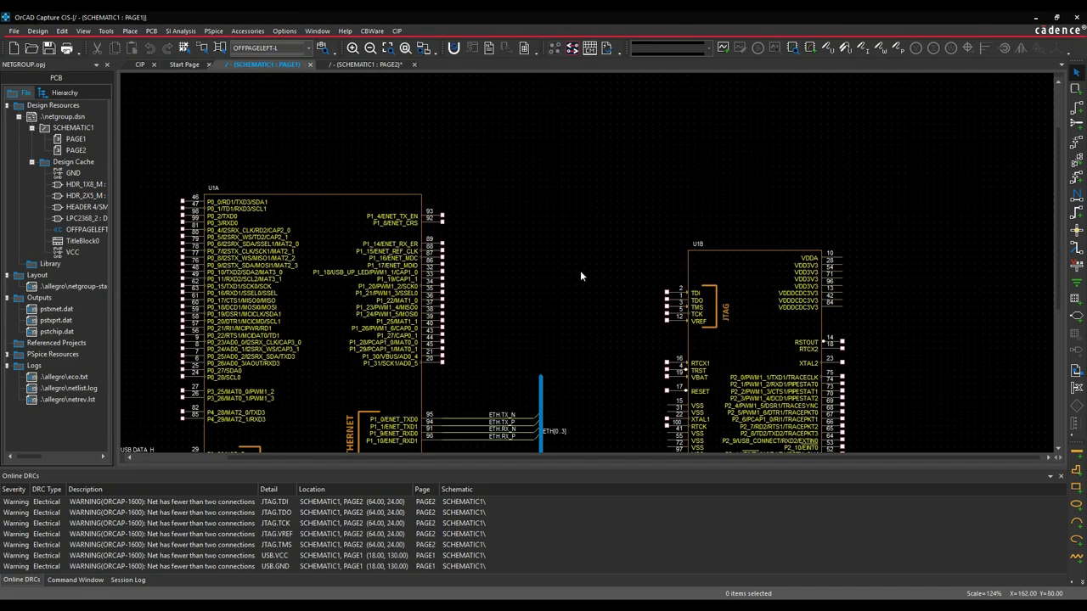
scroll(590, 262, down, 1)
ctrl+scroll(616, 238, up, 1)
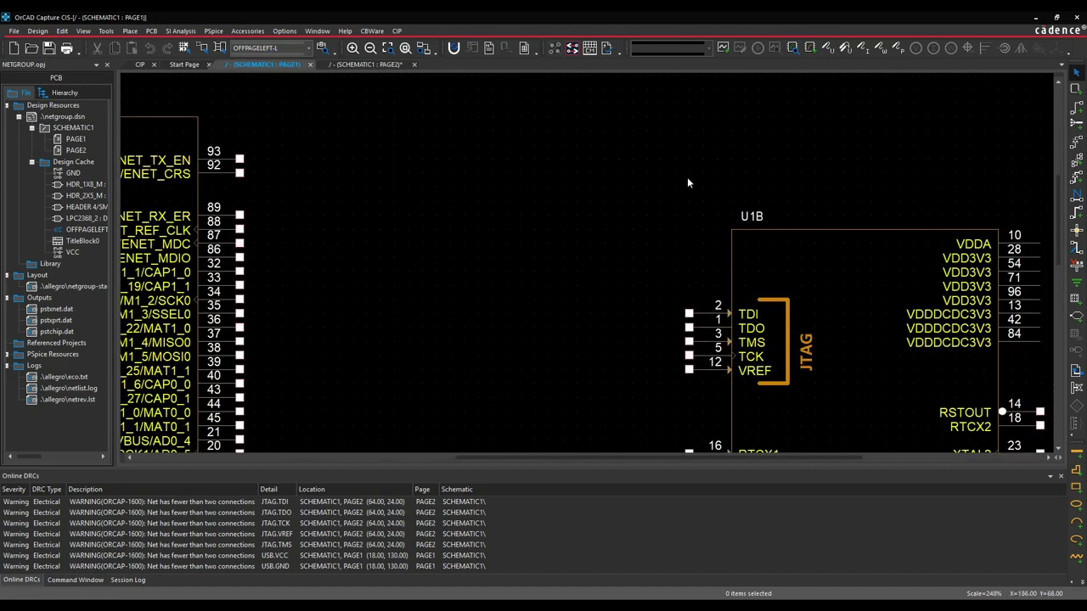
Step: Draw a horizontal JTAG[0..4] netgroup bus above U1B, then select the stubs on its JTAG pins
click(1075, 124)
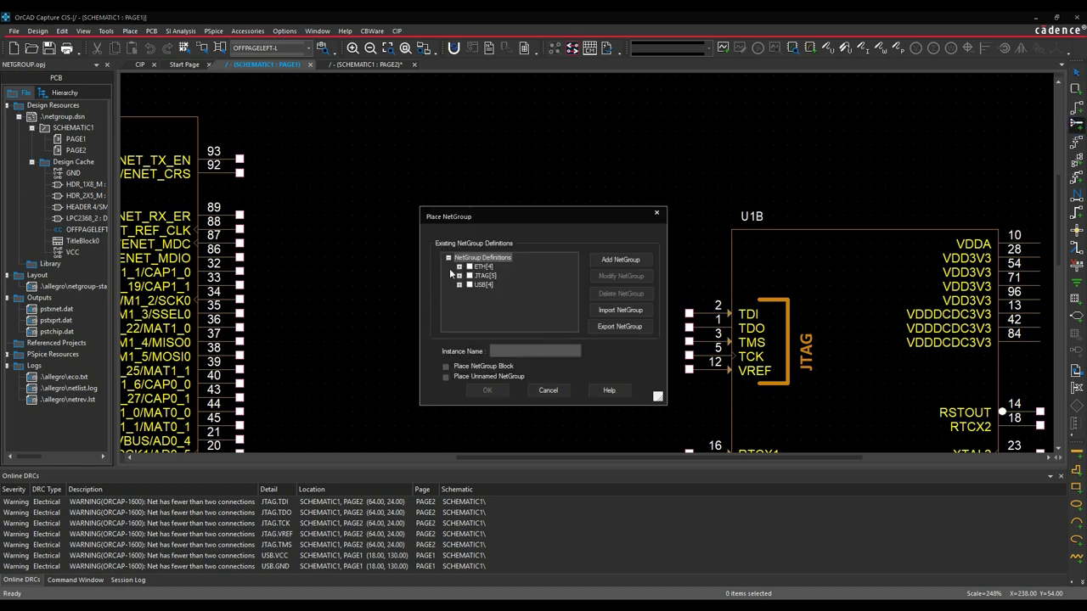
click(484, 276)
click(486, 390)
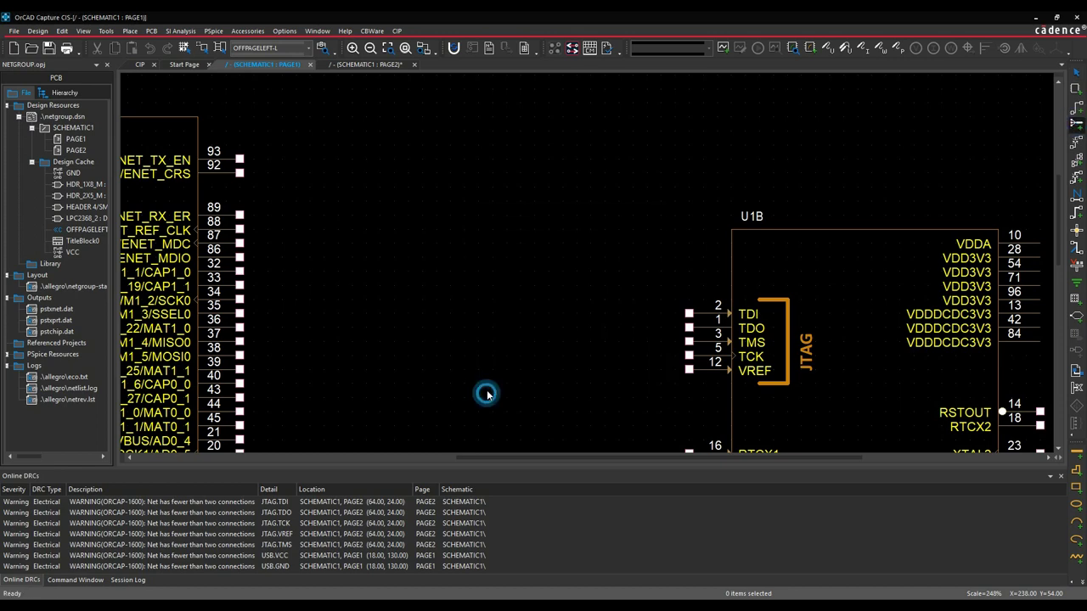
click(406, 152)
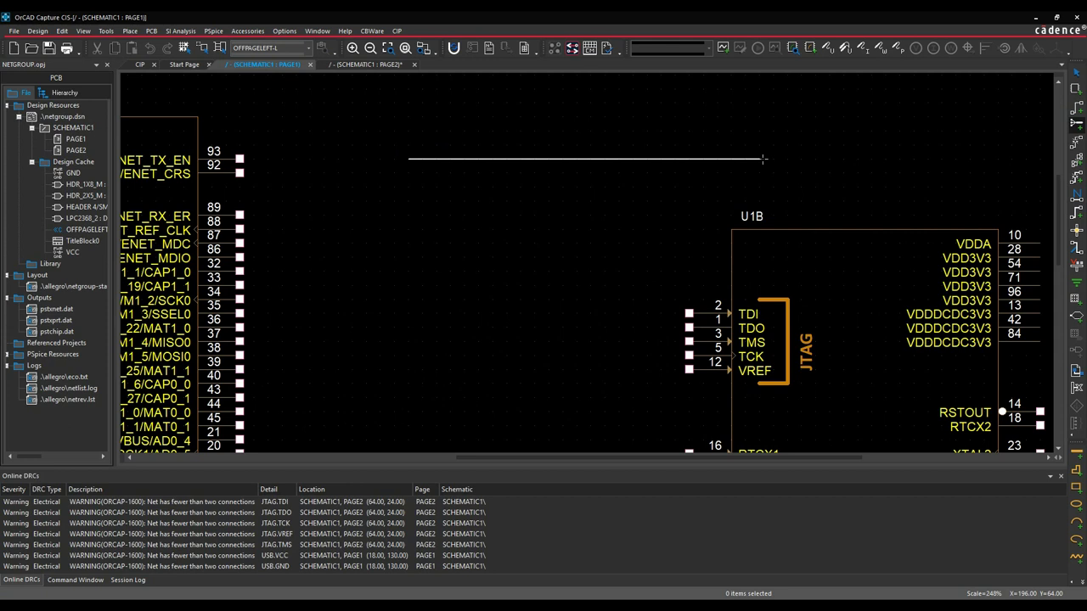
double_click(763, 158)
key(Escape)
click(1021, 187)
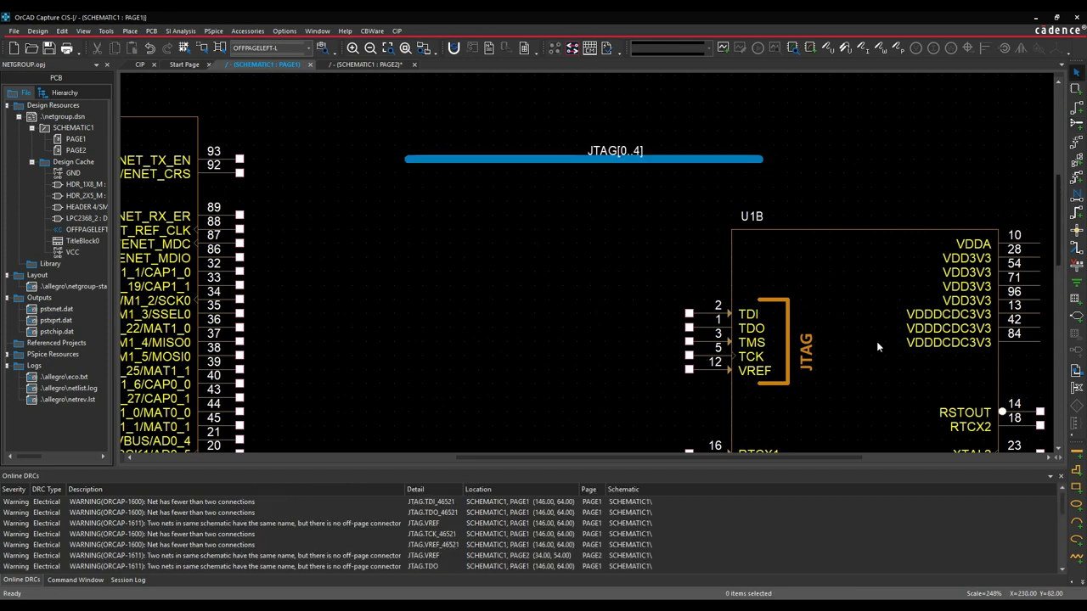
drag(626, 413, 690, 305)
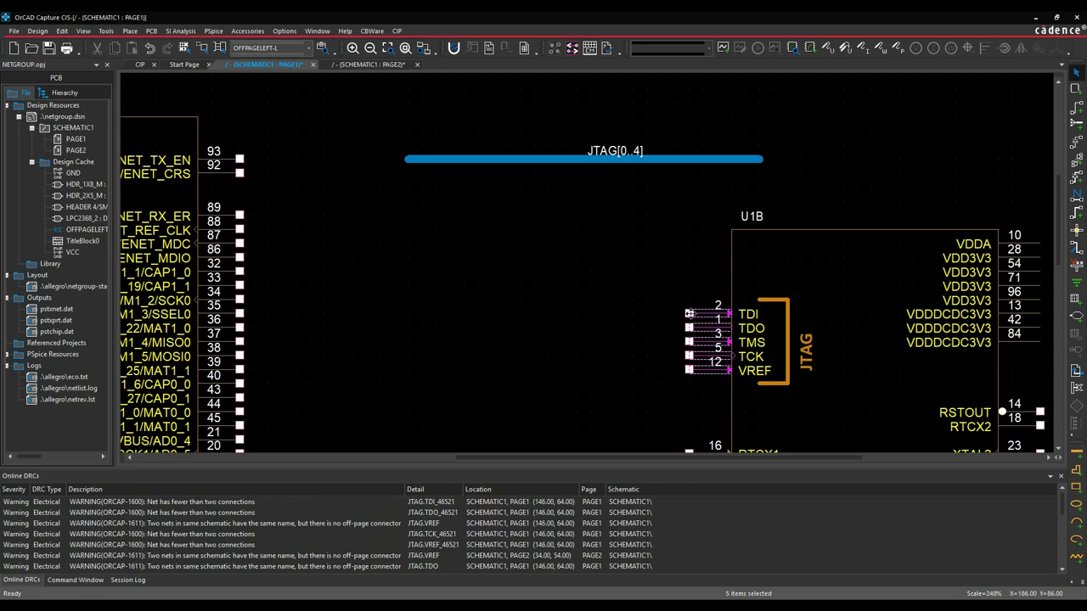
Step: Wire U1B's TDI and TDO pins to the JTAG bus as nets JTAG.TDI and JTAG.TDO
click(688, 313)
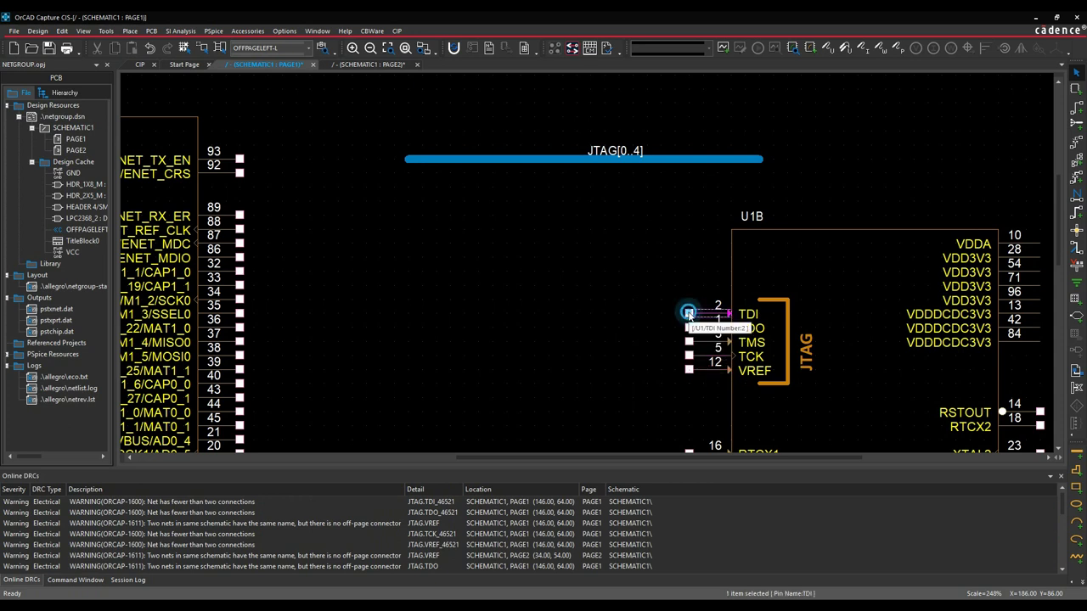
right_click(689, 313)
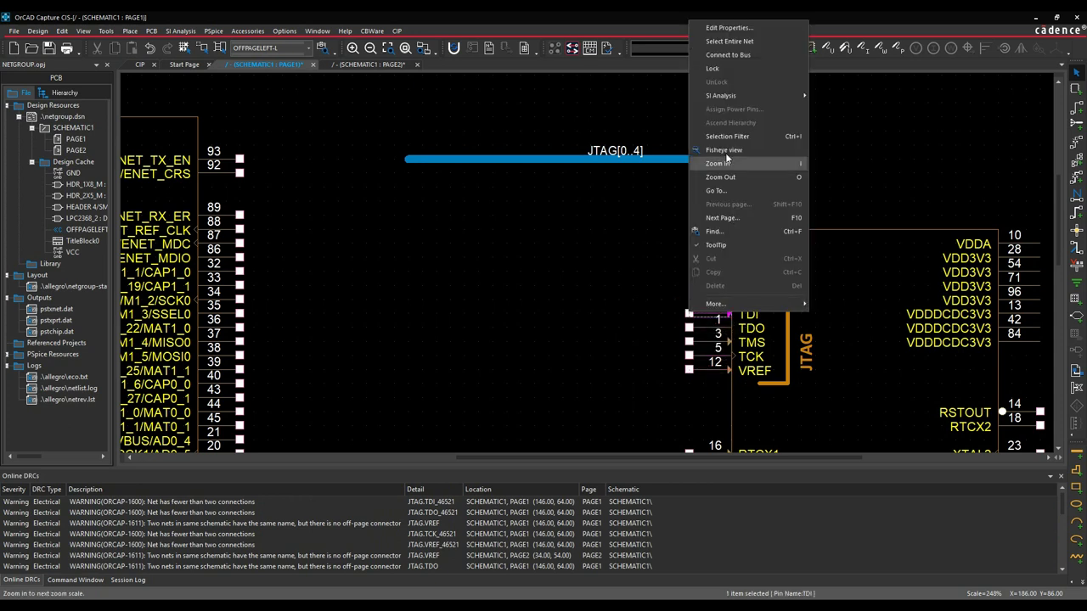
click(734, 56)
click(668, 159)
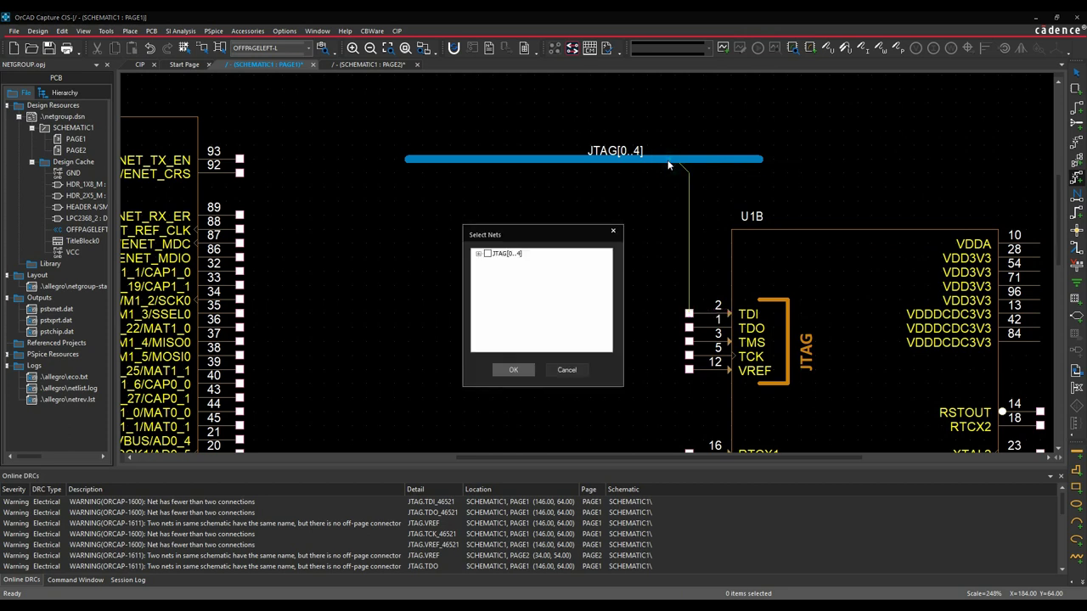
click(478, 254)
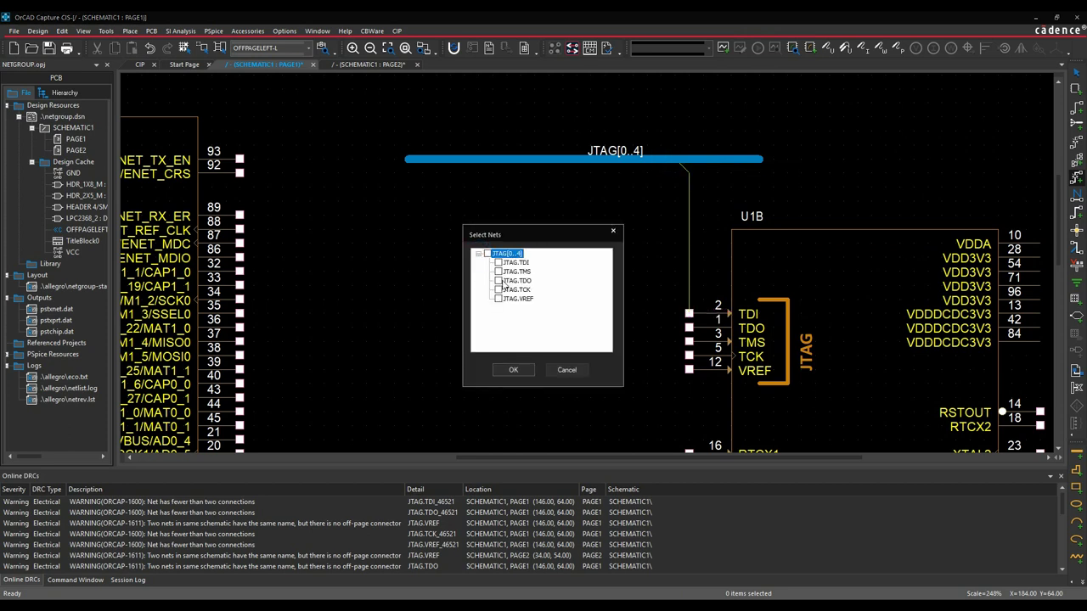
click(499, 263)
click(514, 369)
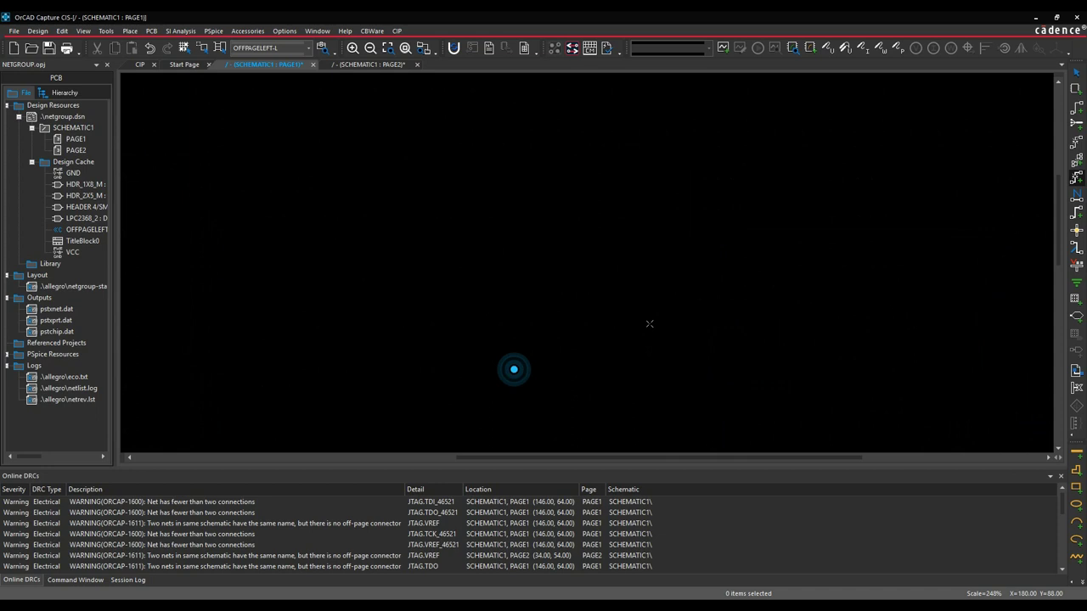
click(689, 326)
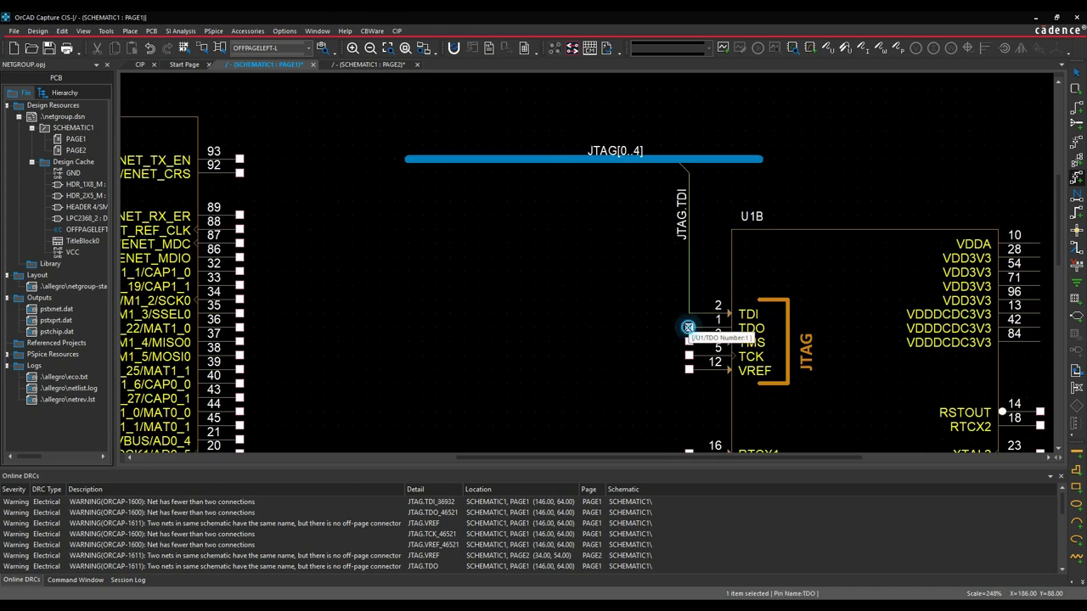
click(592, 160)
click(478, 255)
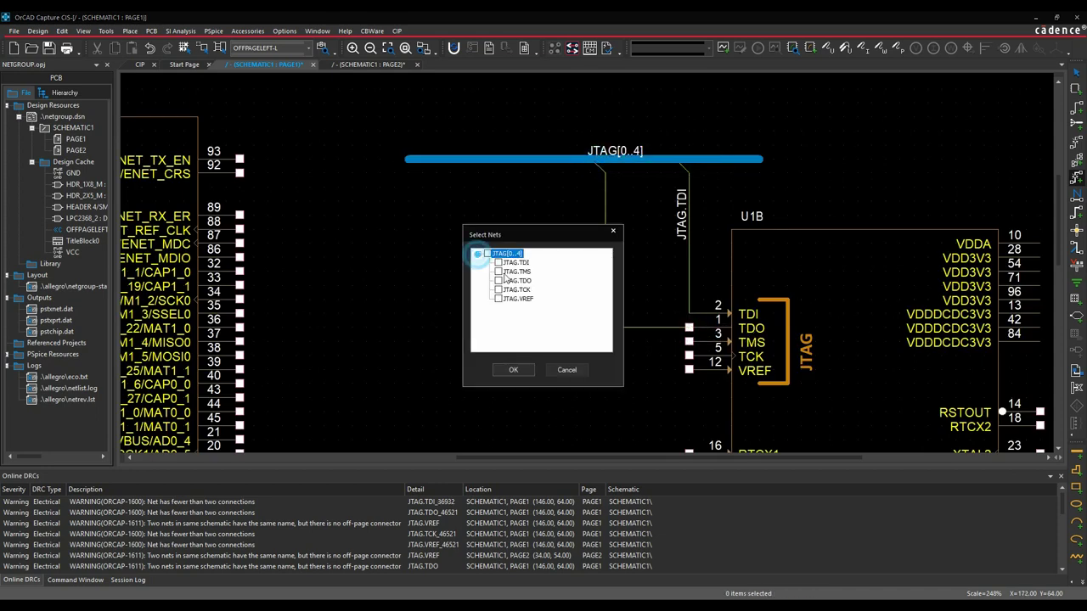
click(498, 280)
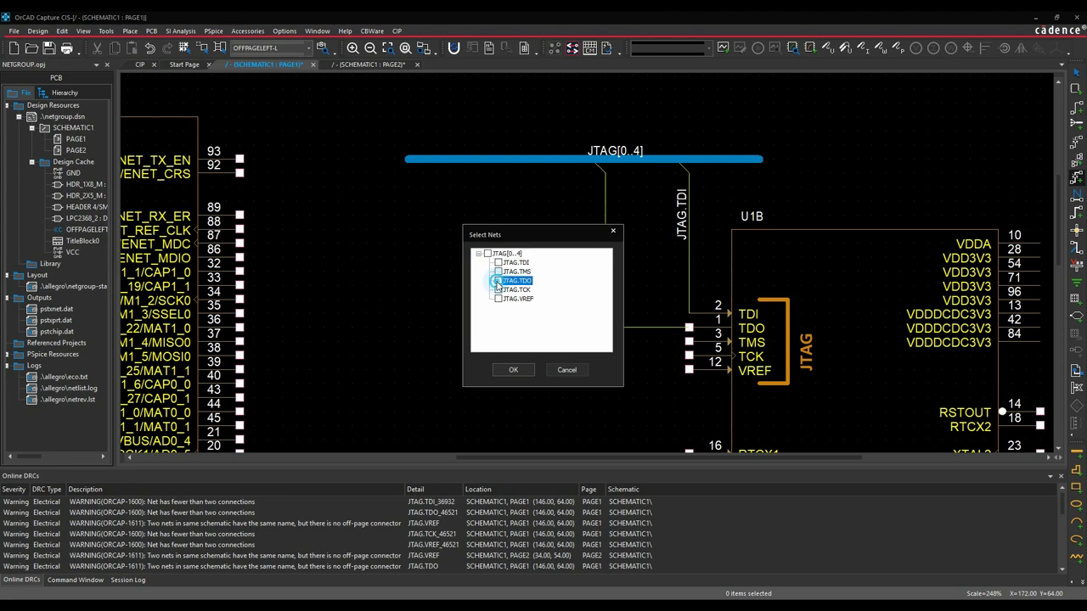
click(514, 369)
Step: Wire the TMS, TCK and VREF pins to the bus as JTAG.TMS, JTAG.TCK and JTAG.VREF
click(688, 341)
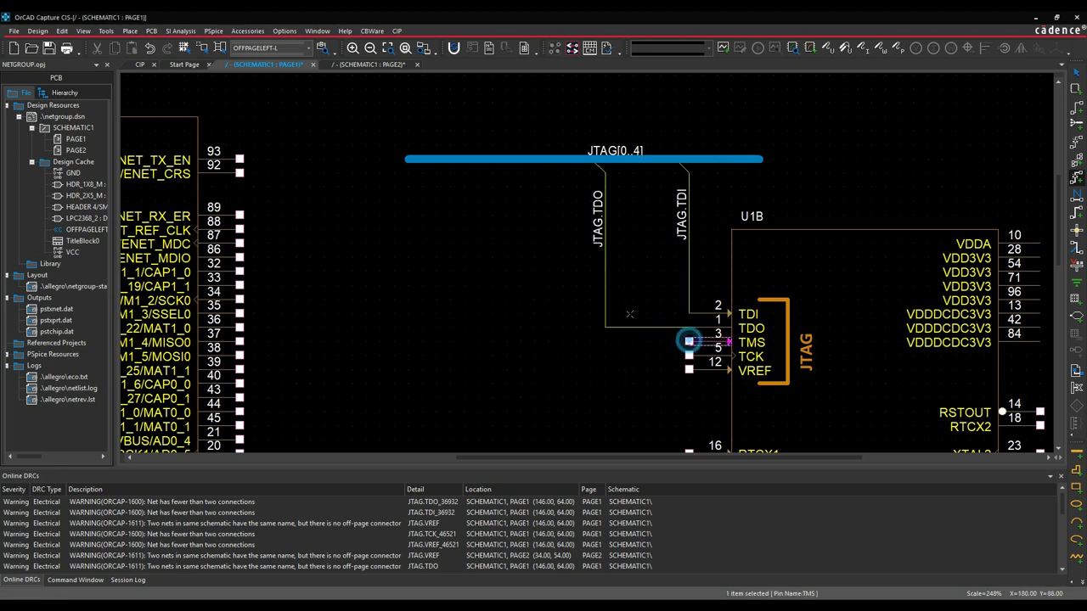
click(556, 161)
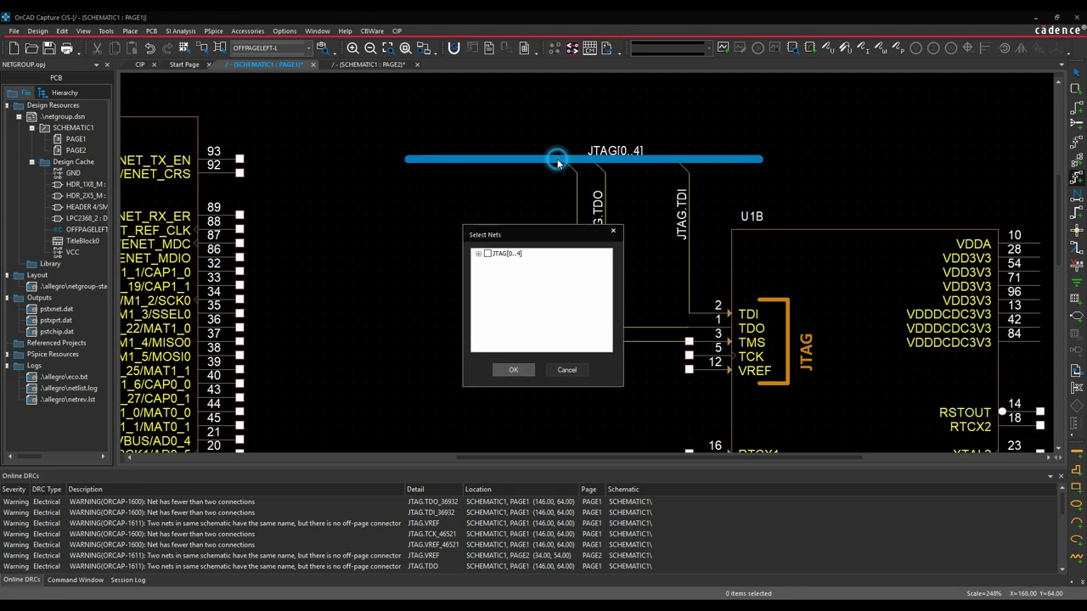
click(479, 254)
click(498, 272)
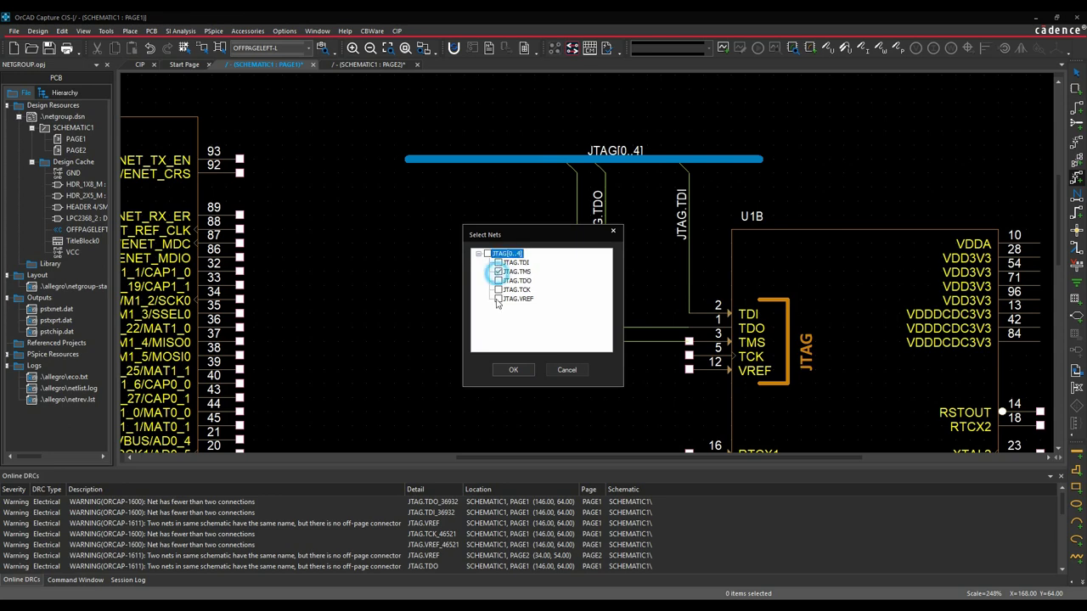
click(514, 369)
click(688, 355)
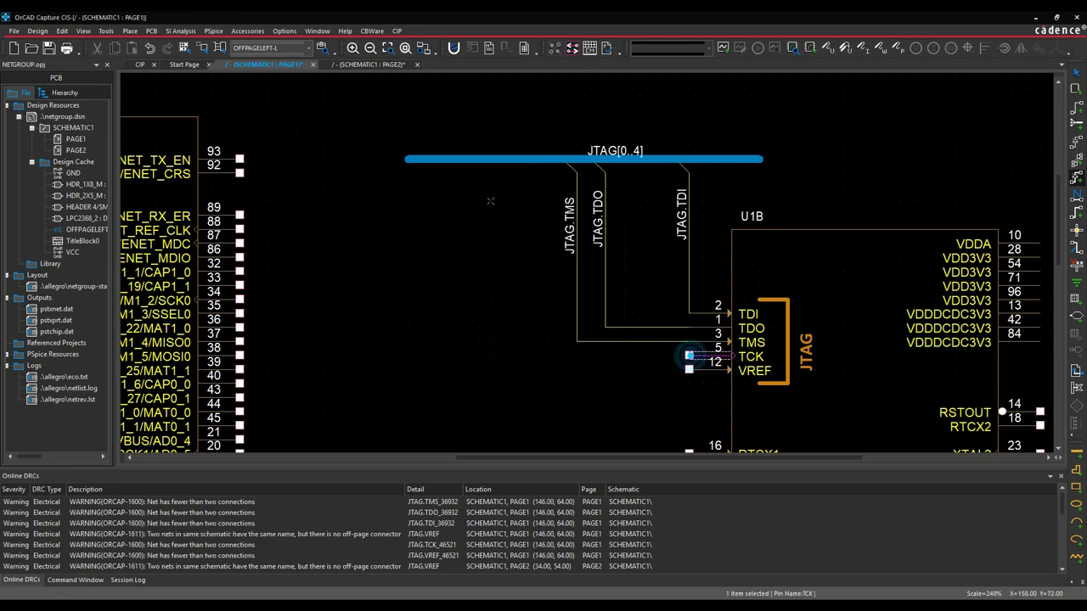
click(521, 161)
click(478, 255)
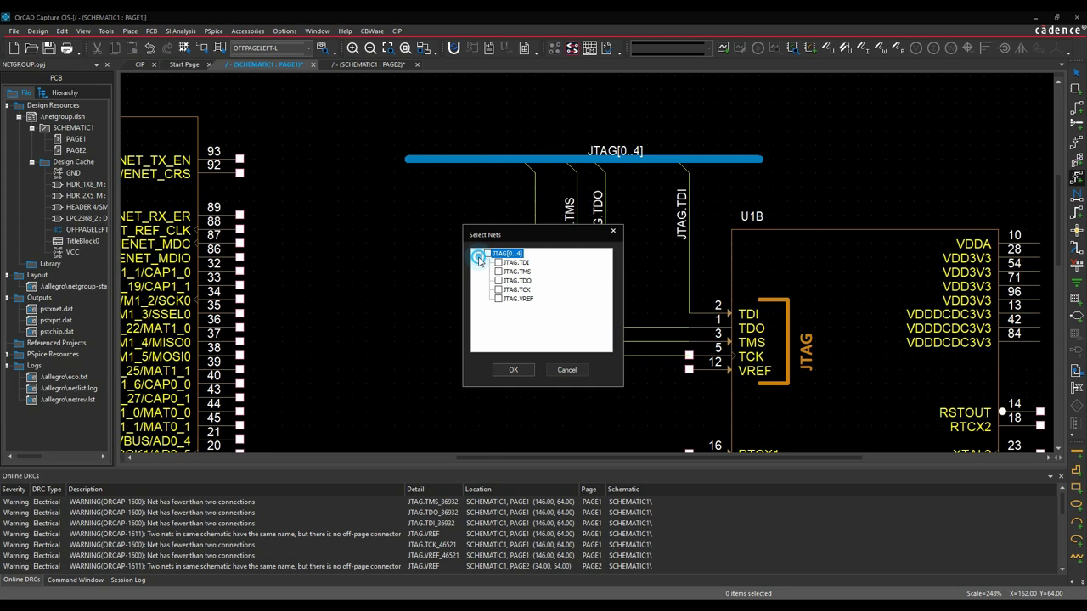
click(498, 290)
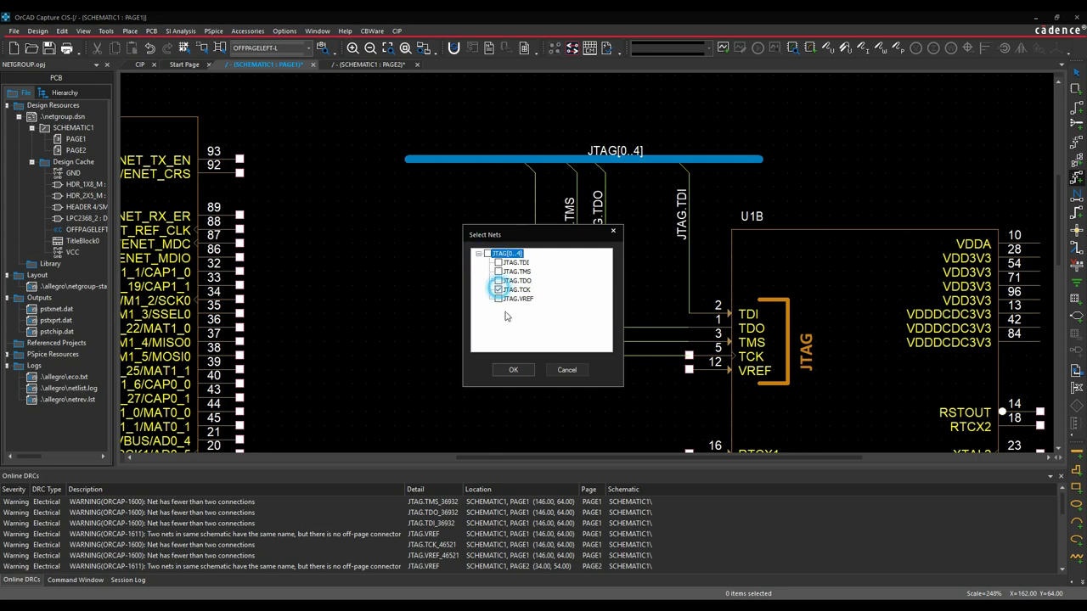
click(513, 369)
click(689, 370)
click(491, 161)
click(478, 255)
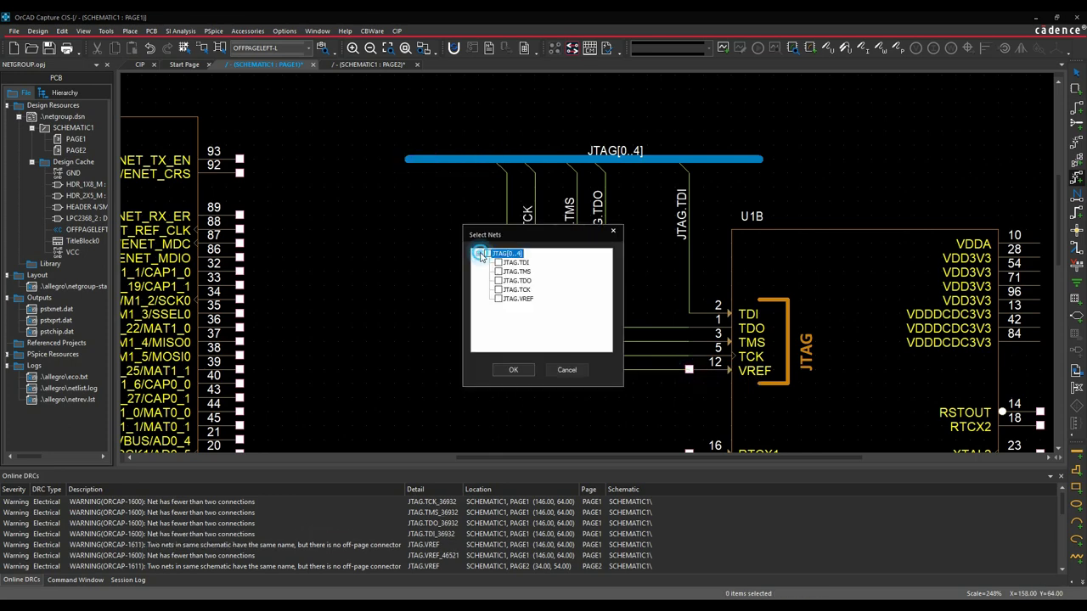
click(498, 299)
click(512, 369)
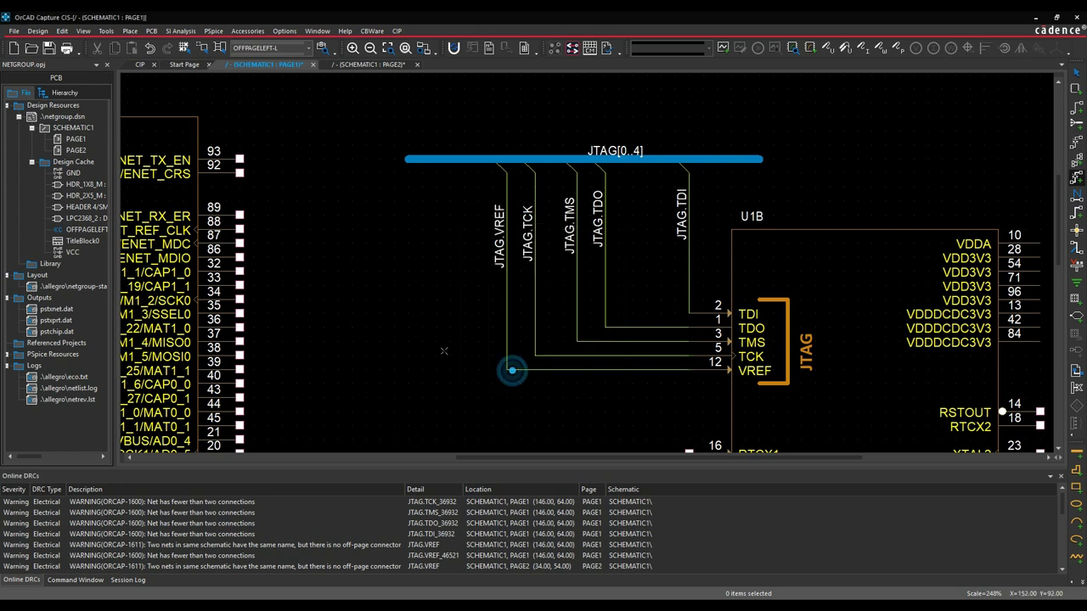
Step: Place a NetGroup off-page connector for JTAG[0..4], named JTAG, at the bus's right end
click(1074, 372)
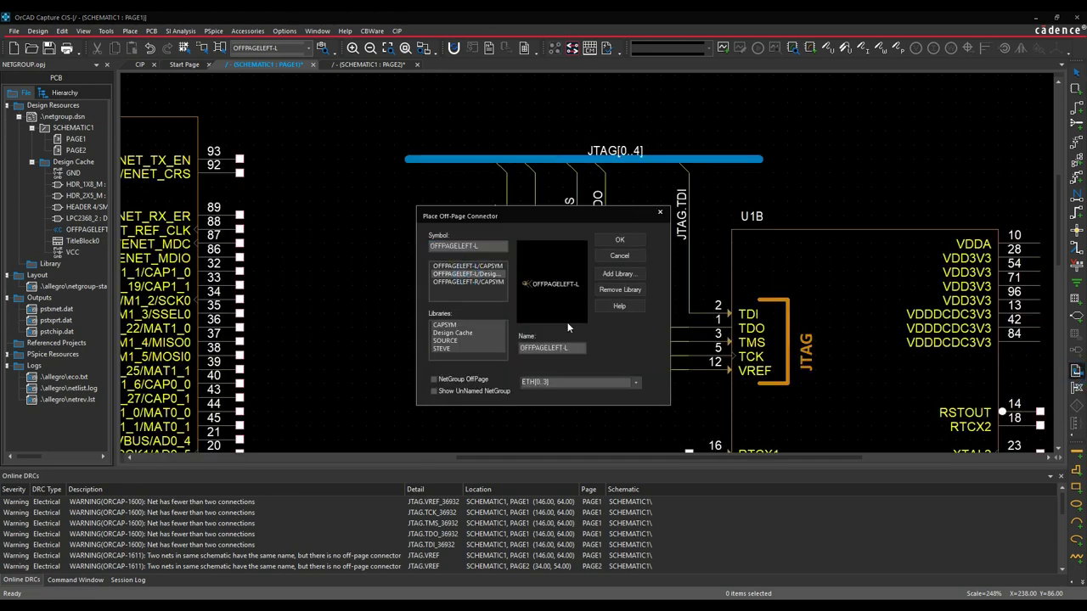
click(434, 379)
click(634, 382)
click(565, 399)
double_click(575, 348)
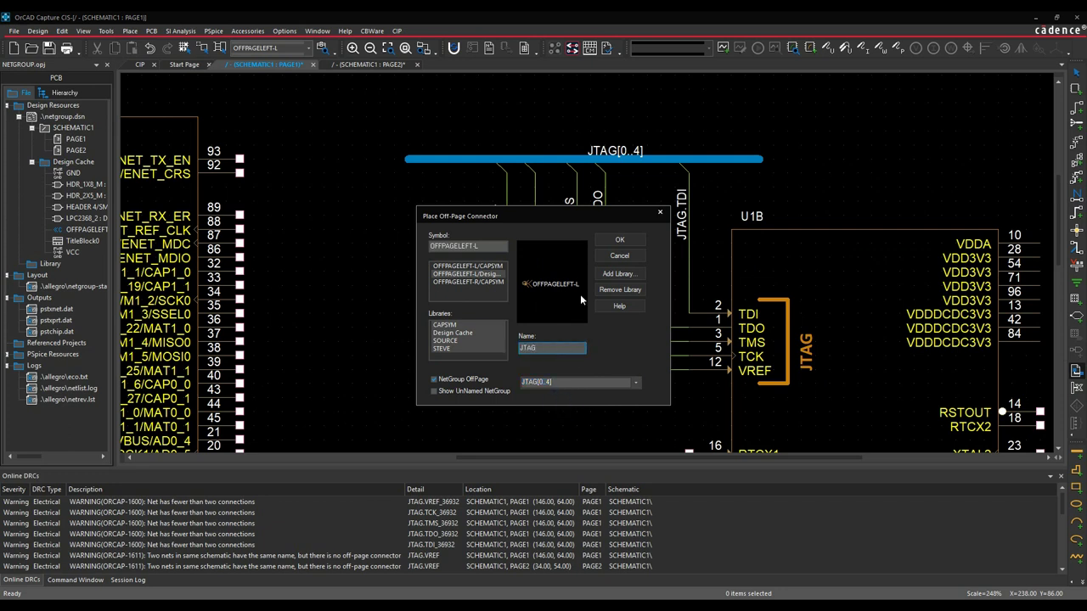
click(619, 240)
click(777, 158)
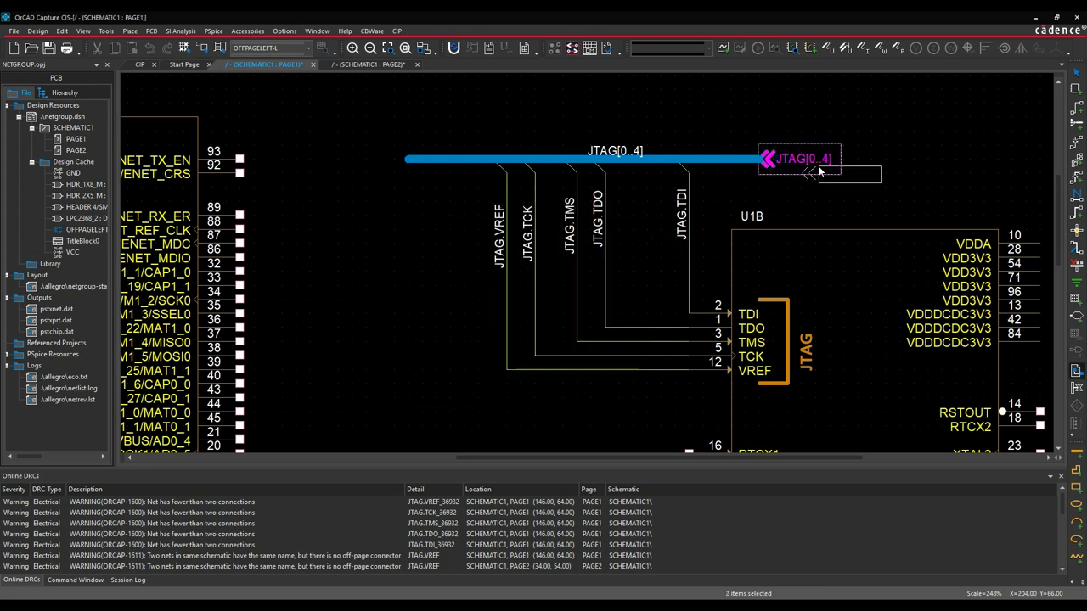
key(Escape)
click(825, 201)
Step: Save the netgroup.dsn design
key(o)
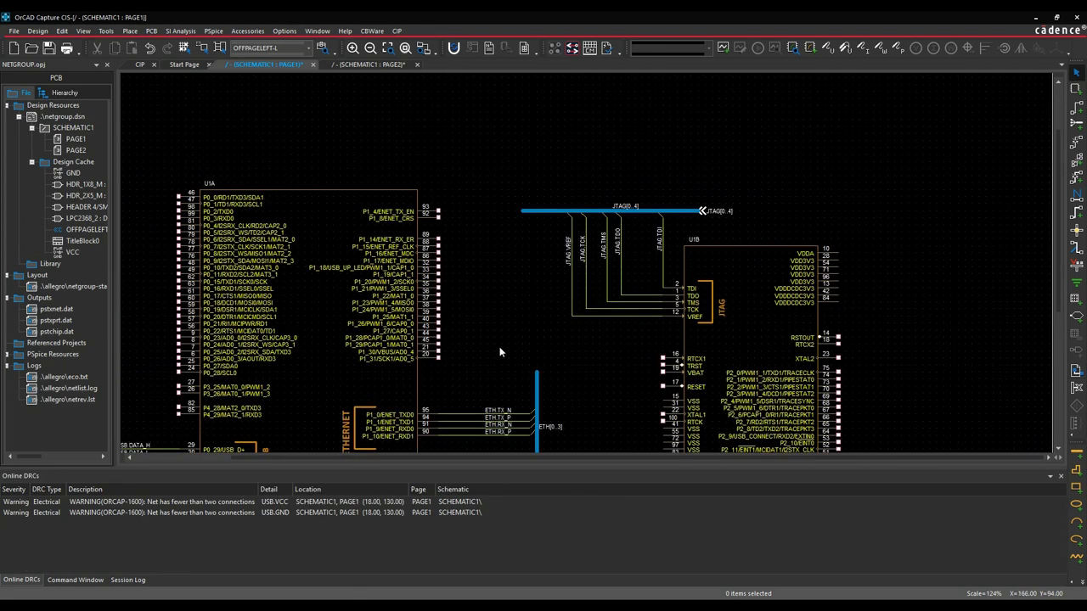
click(65, 116)
key(ctrl+s)
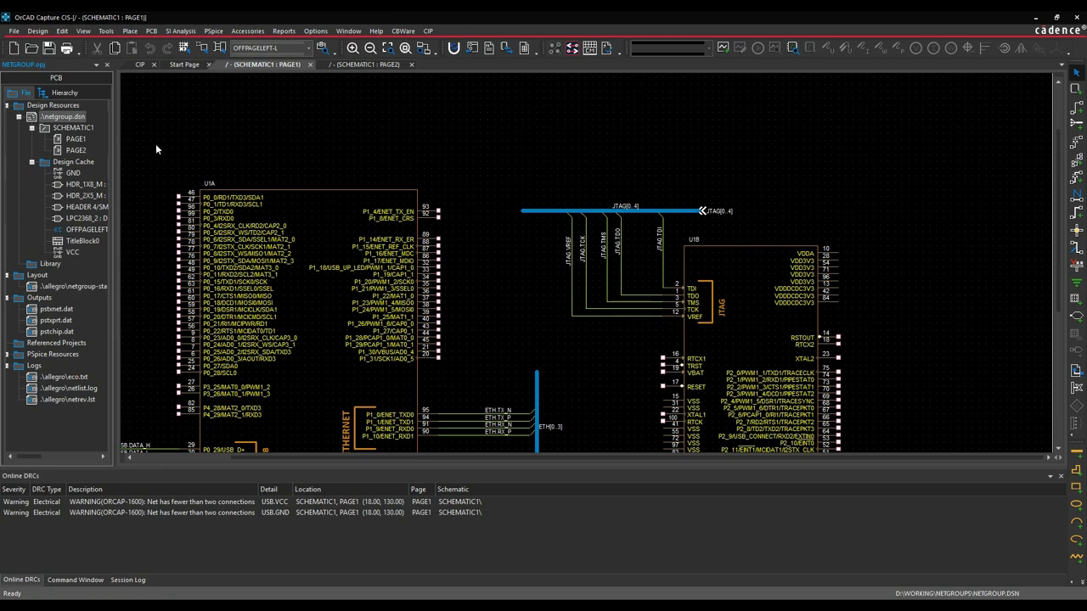
Step: Create a new layout from input board netgroup-start.brd, targeting OrCAD PCB Designer Professional w/PSpice
click(571, 49)
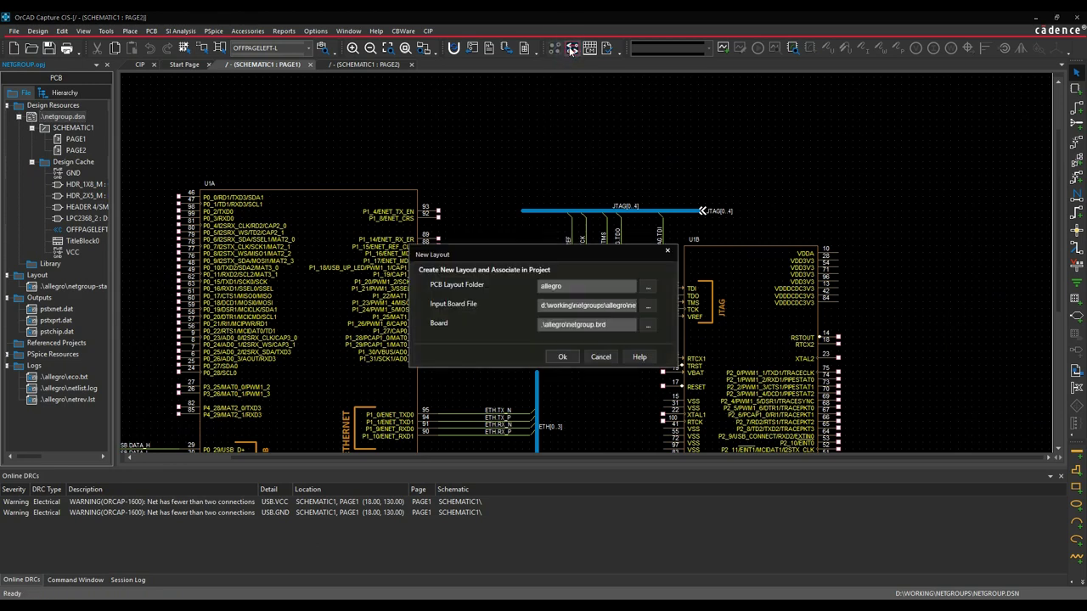
click(647, 312)
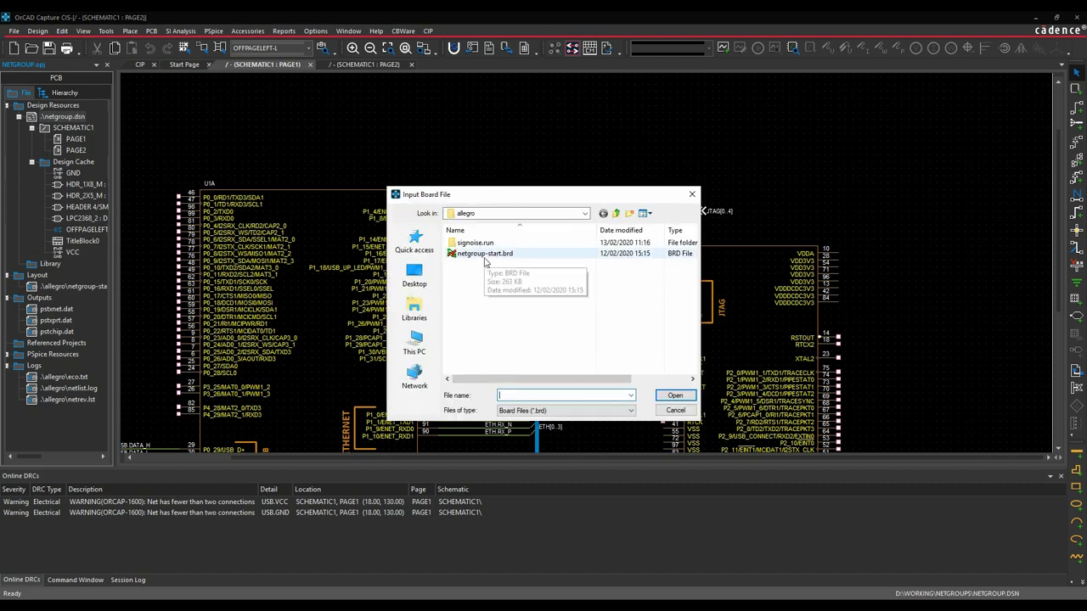
double_click(483, 256)
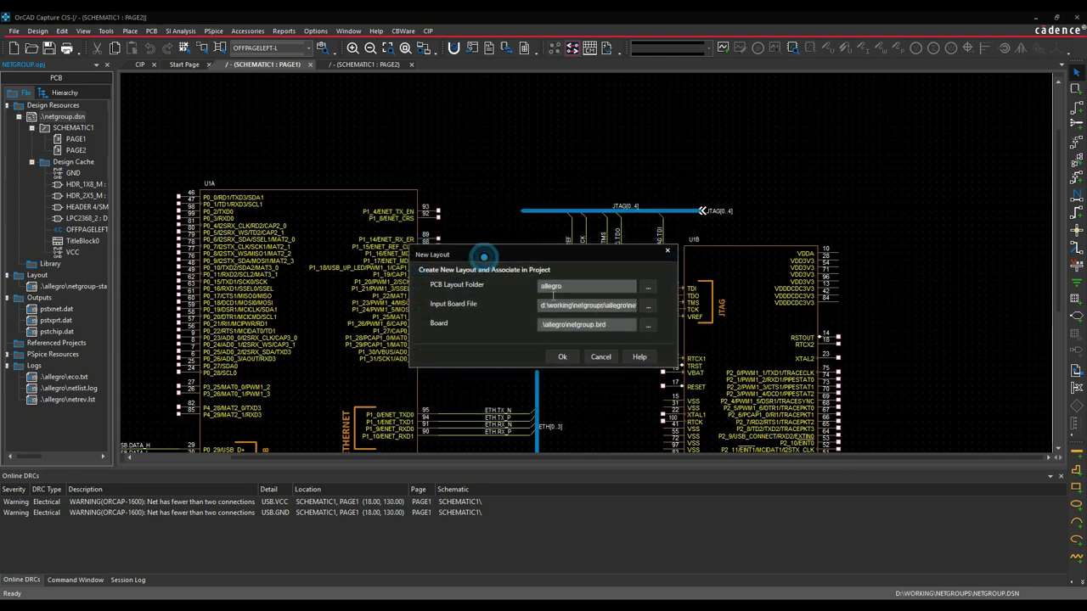
click(560, 358)
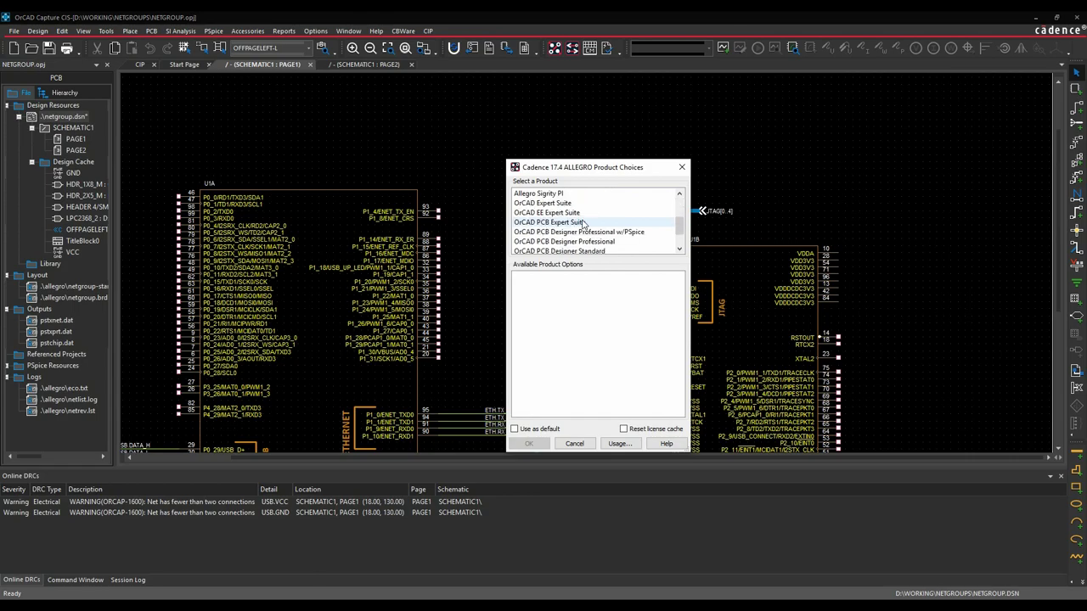
click(584, 232)
Step: Launch the PCB product, open the Net Routing Wiring worksheet, and expand ETH[0..3], JTAG[0..4], USB[0..3]
click(528, 443)
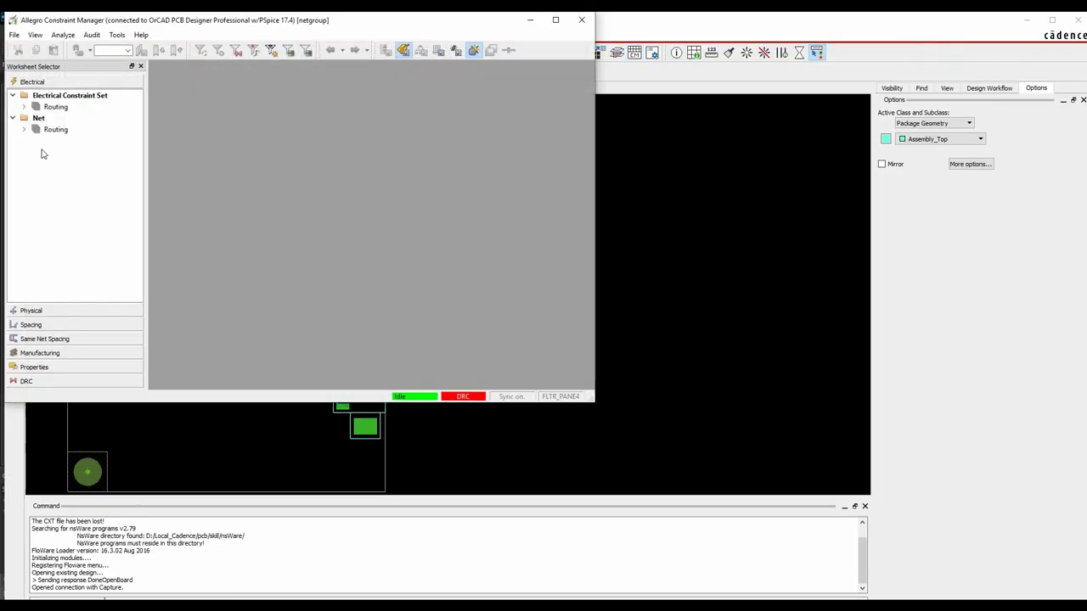
click(24, 129)
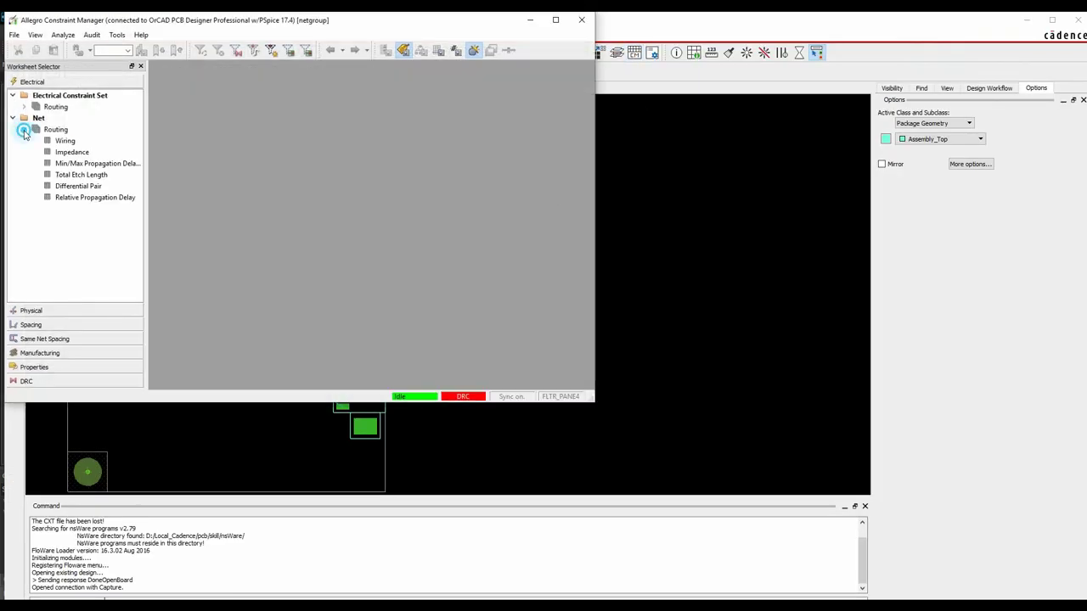
click(64, 140)
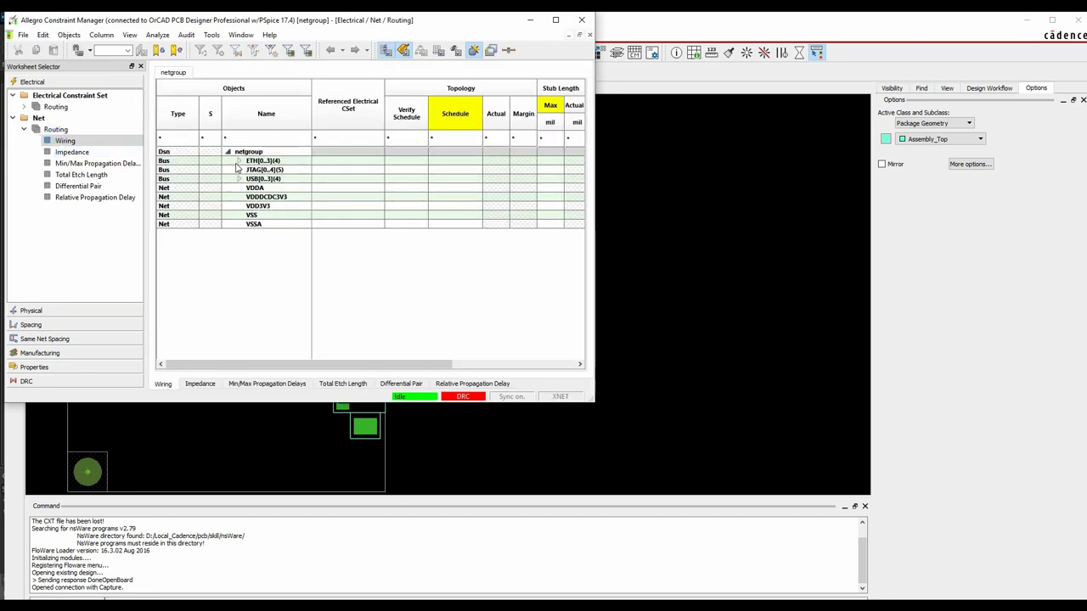
click(240, 161)
click(238, 206)
click(239, 261)
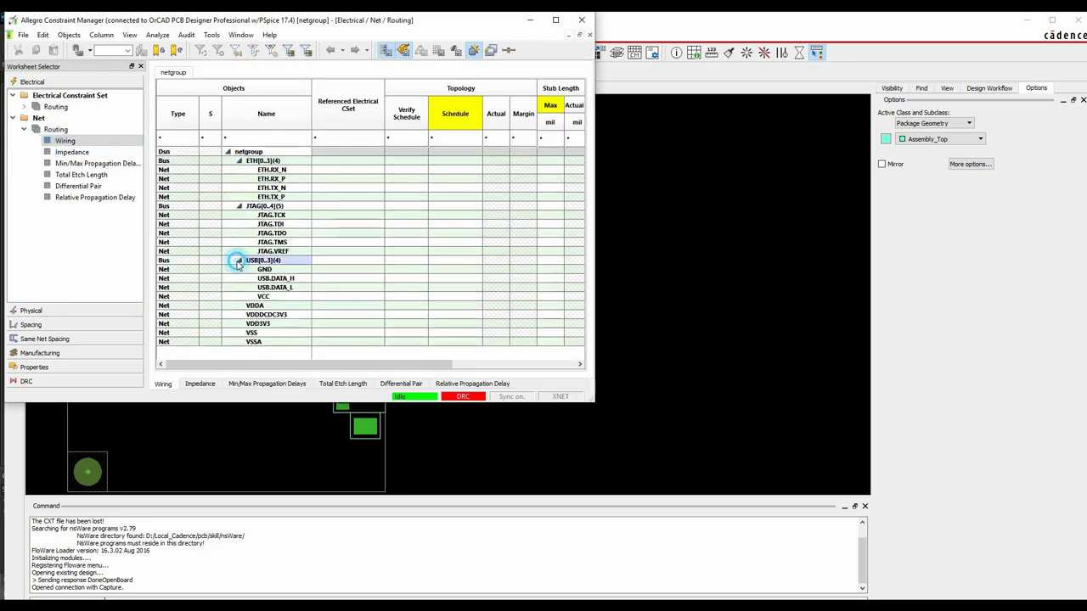